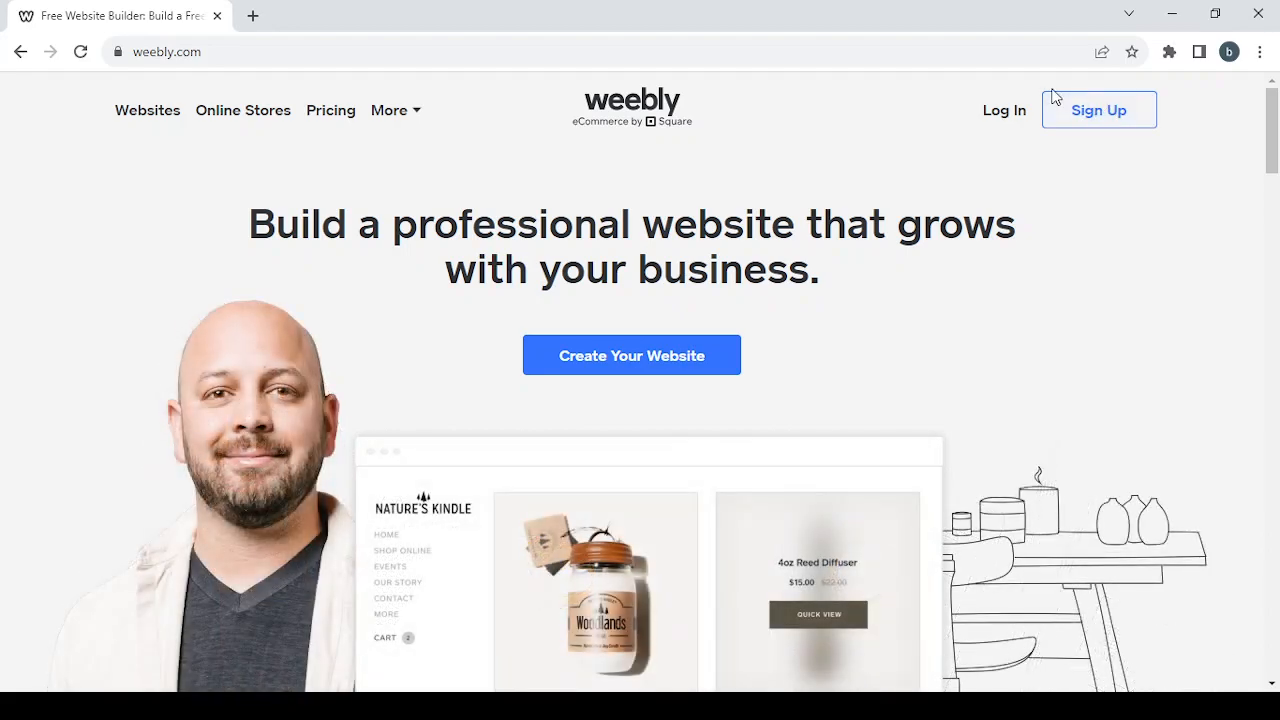
Log in to the Weebly account through Square with the account's e-mail address and the saved password.
left_click(1003, 116)
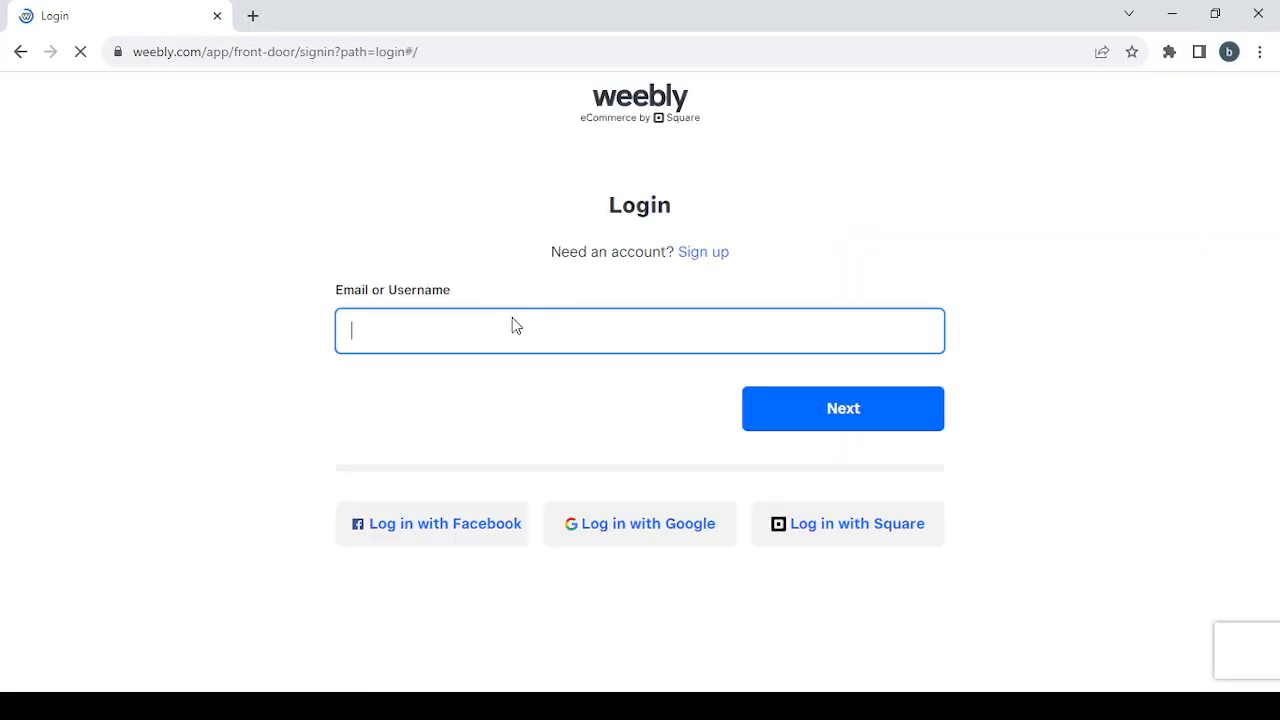
type("b")
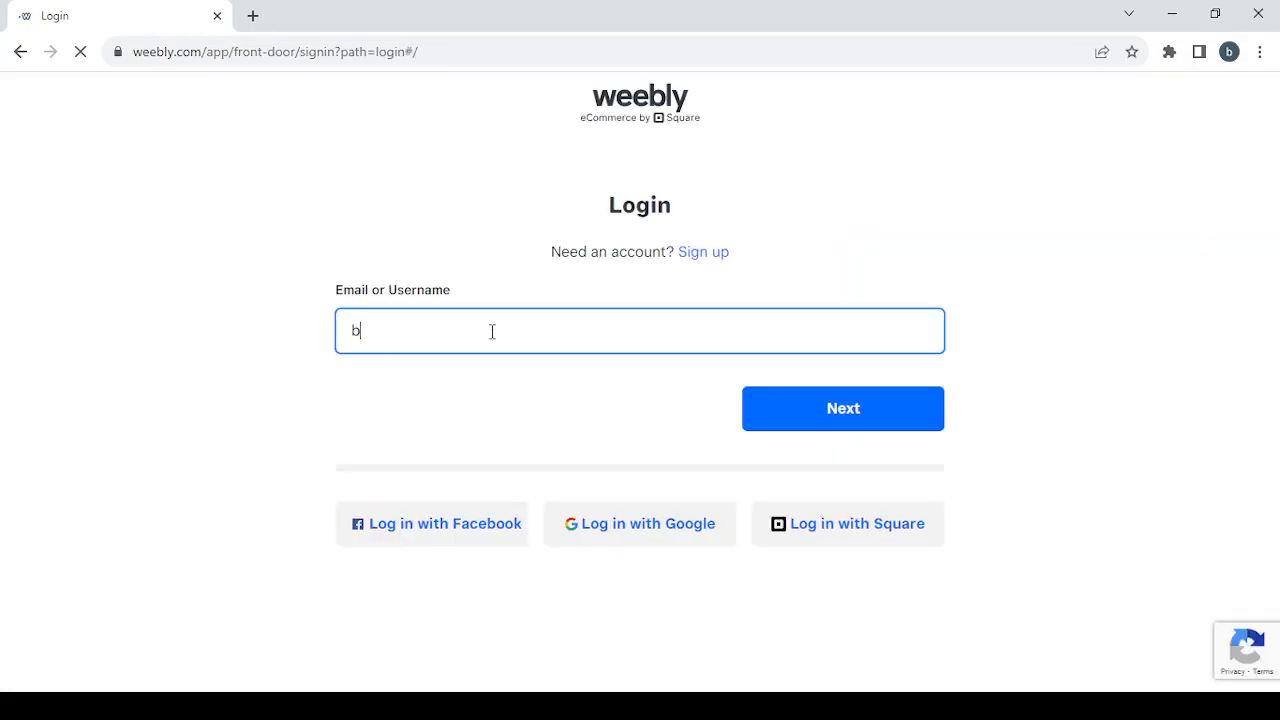
left_click(506, 382)
left_click(828, 403)
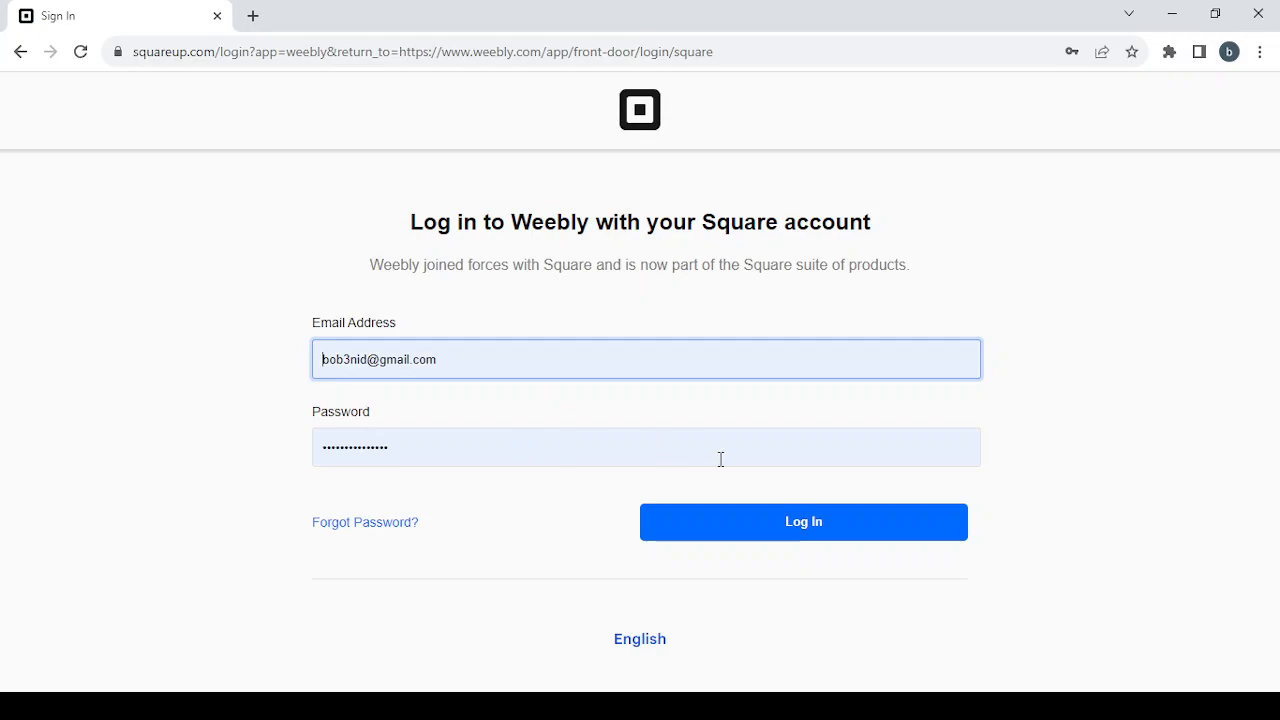
left_click(804, 535)
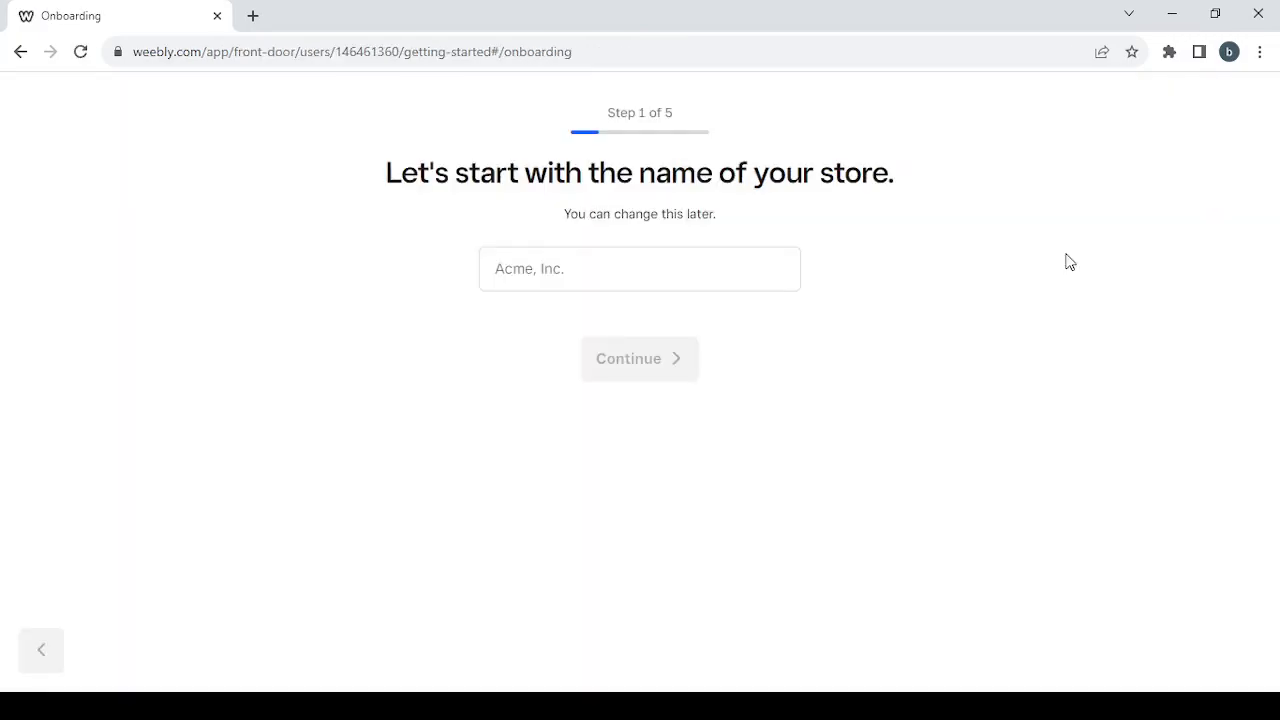
Name the store "shopping" and continue the onboarding.
left_click(694, 269)
left_click(692, 266)
type("s")
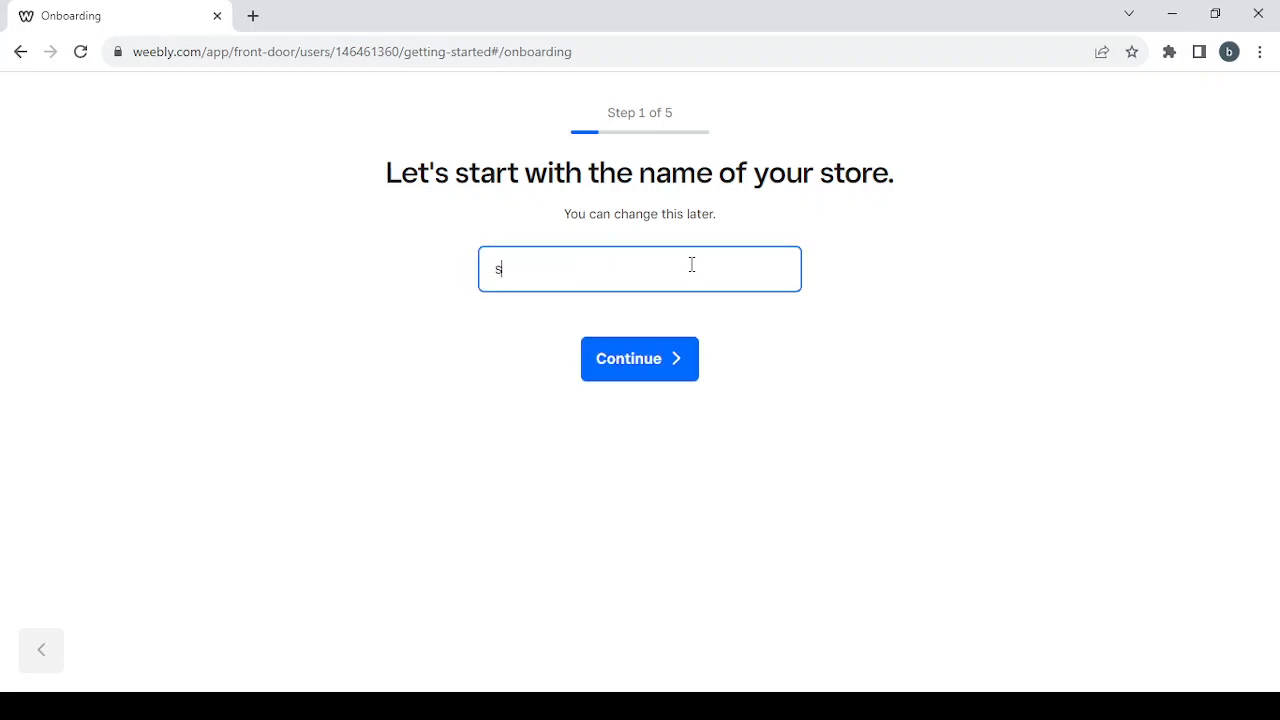
type("hopping")
left_click(658, 368)
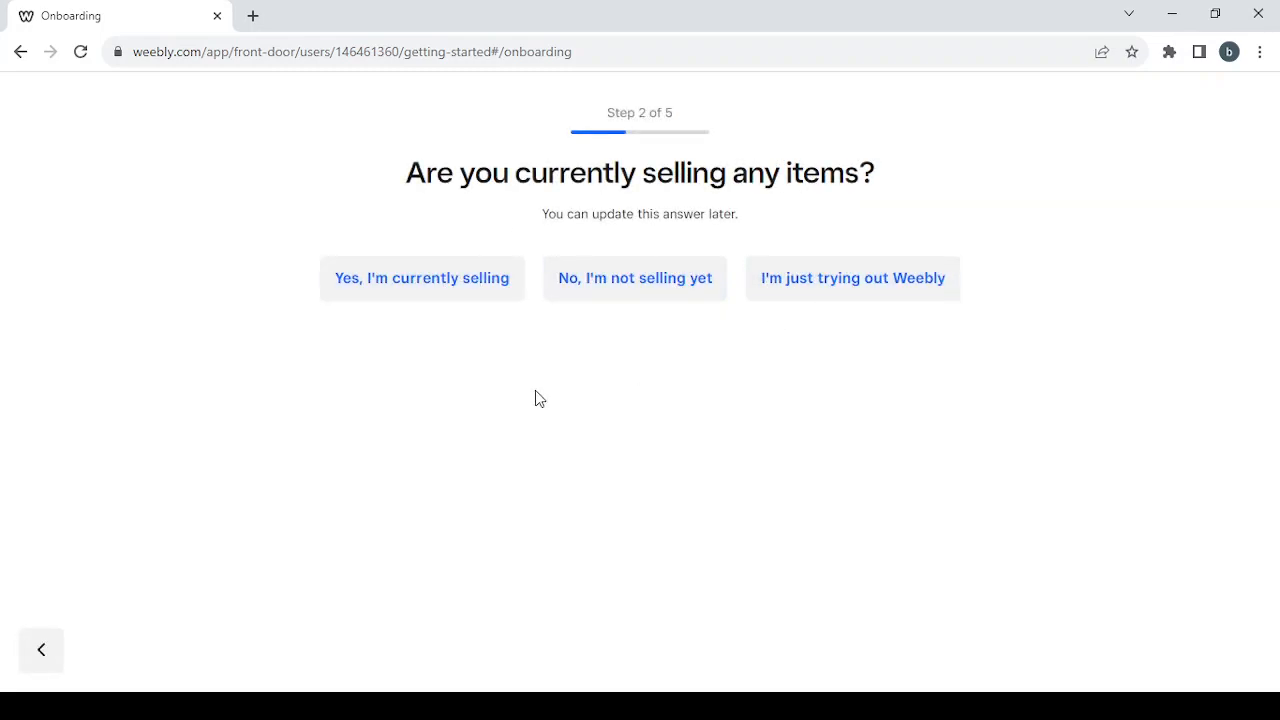
Answer that nothing is being sold yet and that the start of selling is not sure yet.
left_click(620, 289)
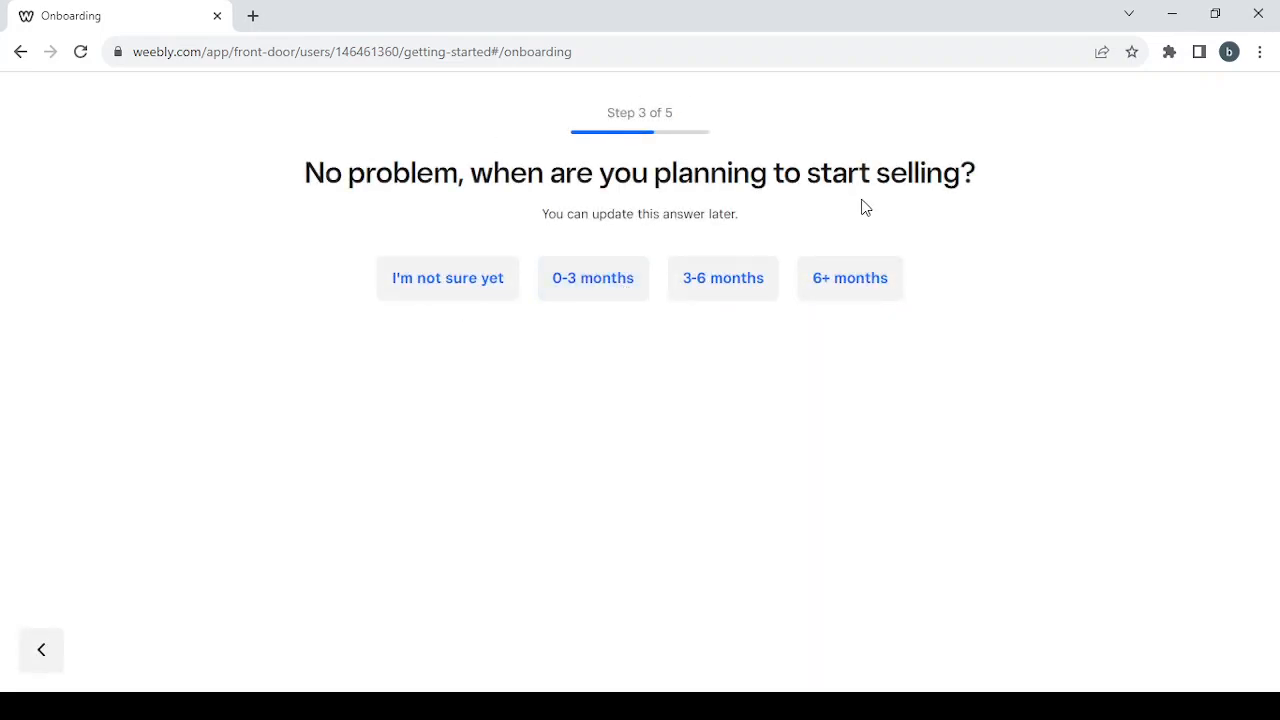
left_click(477, 277)
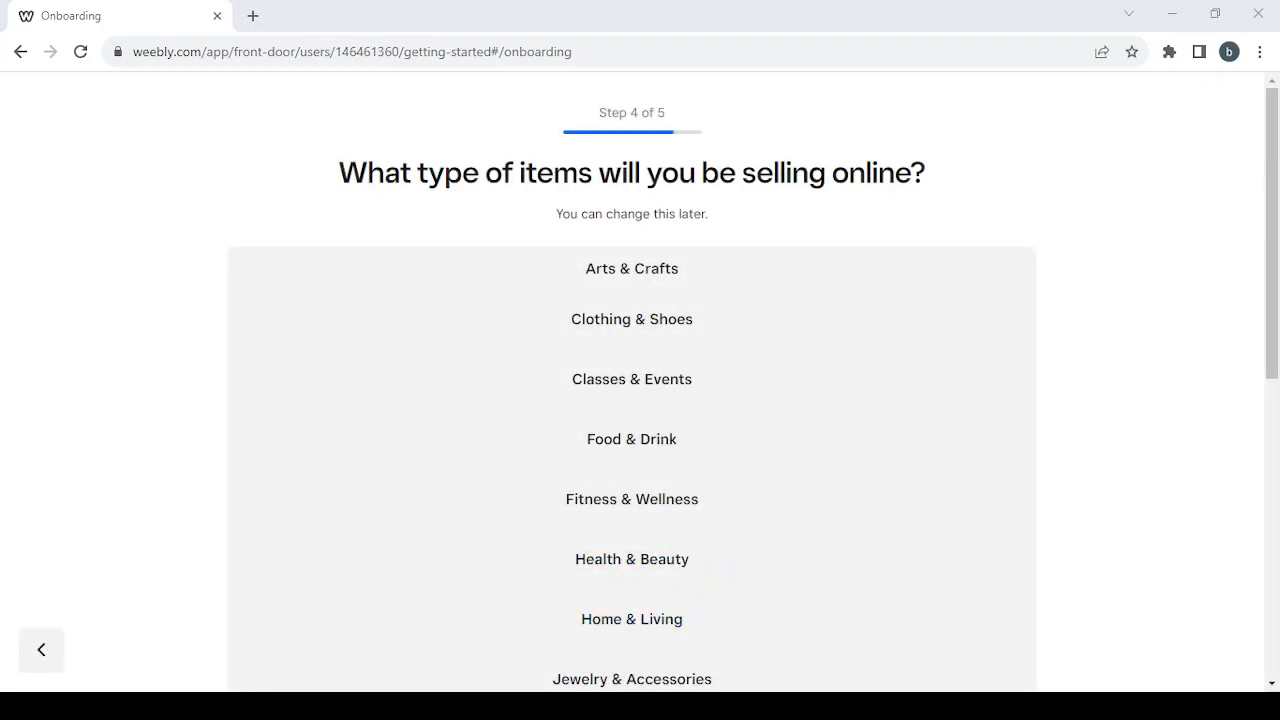
Choose Fitness & Wellness as the type of items sold online and skip the store address.
scroll(847, 298, "down", 2)
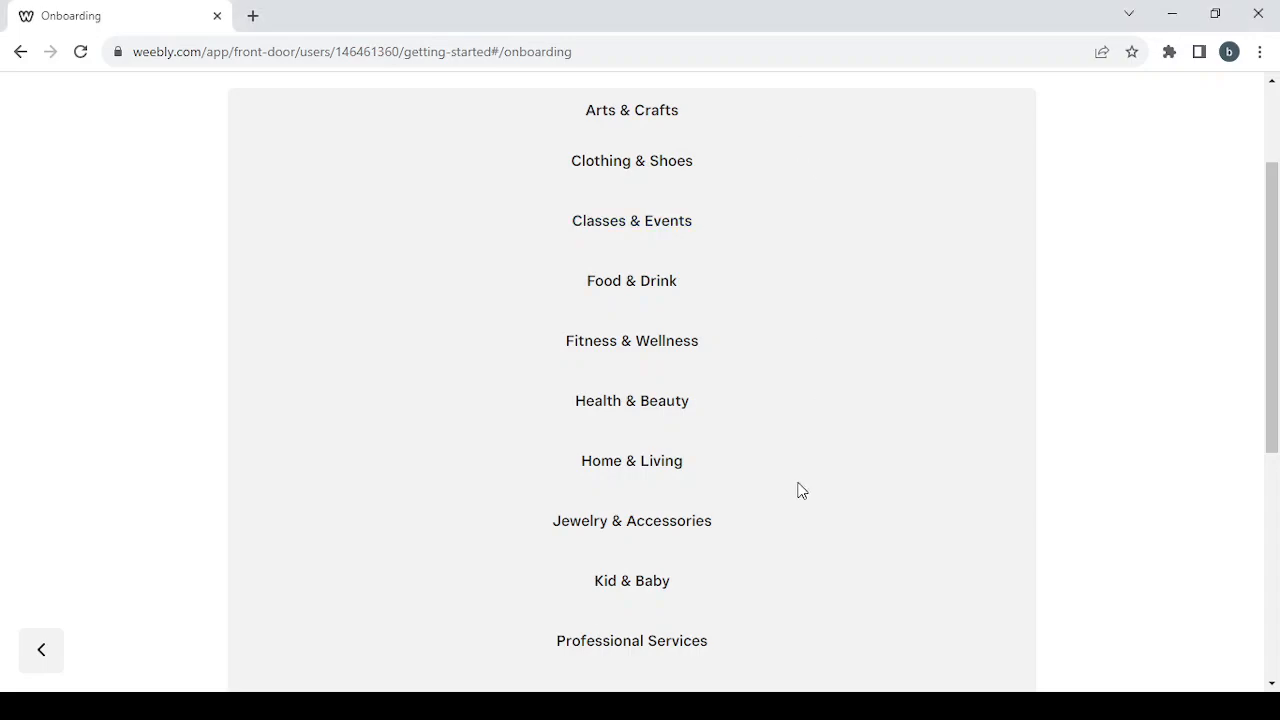
left_click(691, 358)
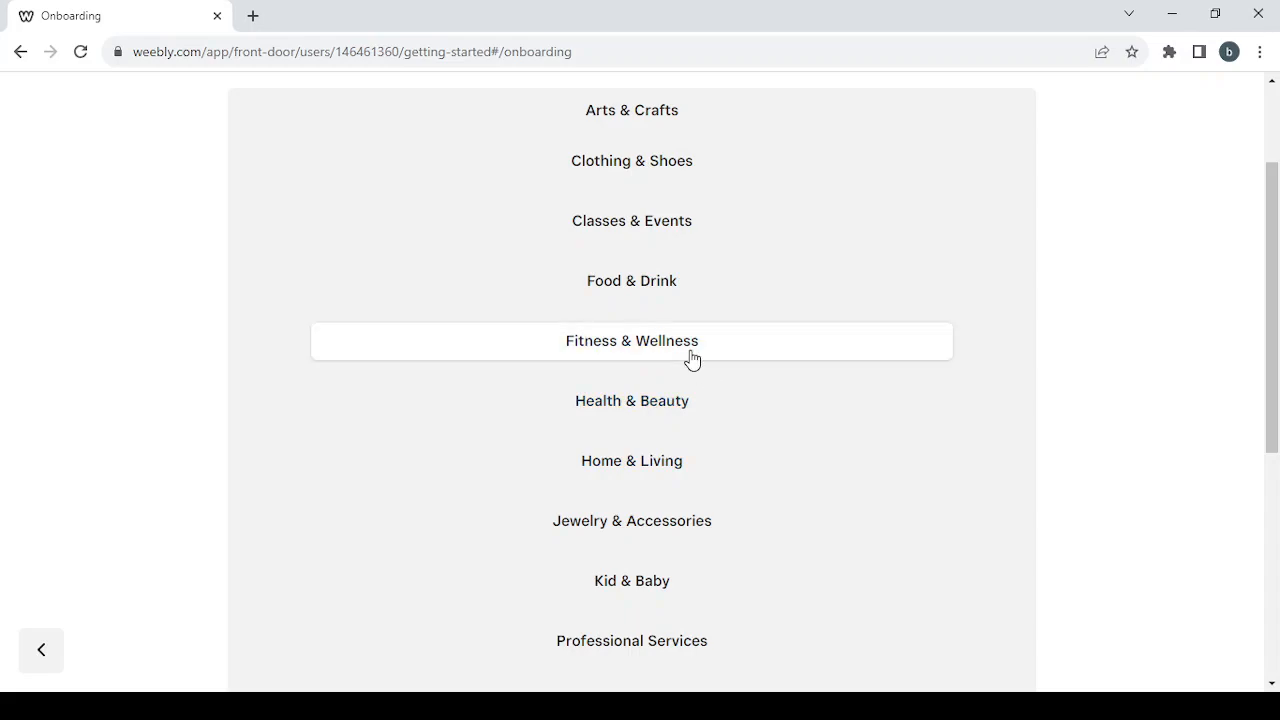
scroll(868, 434, "up", 1)
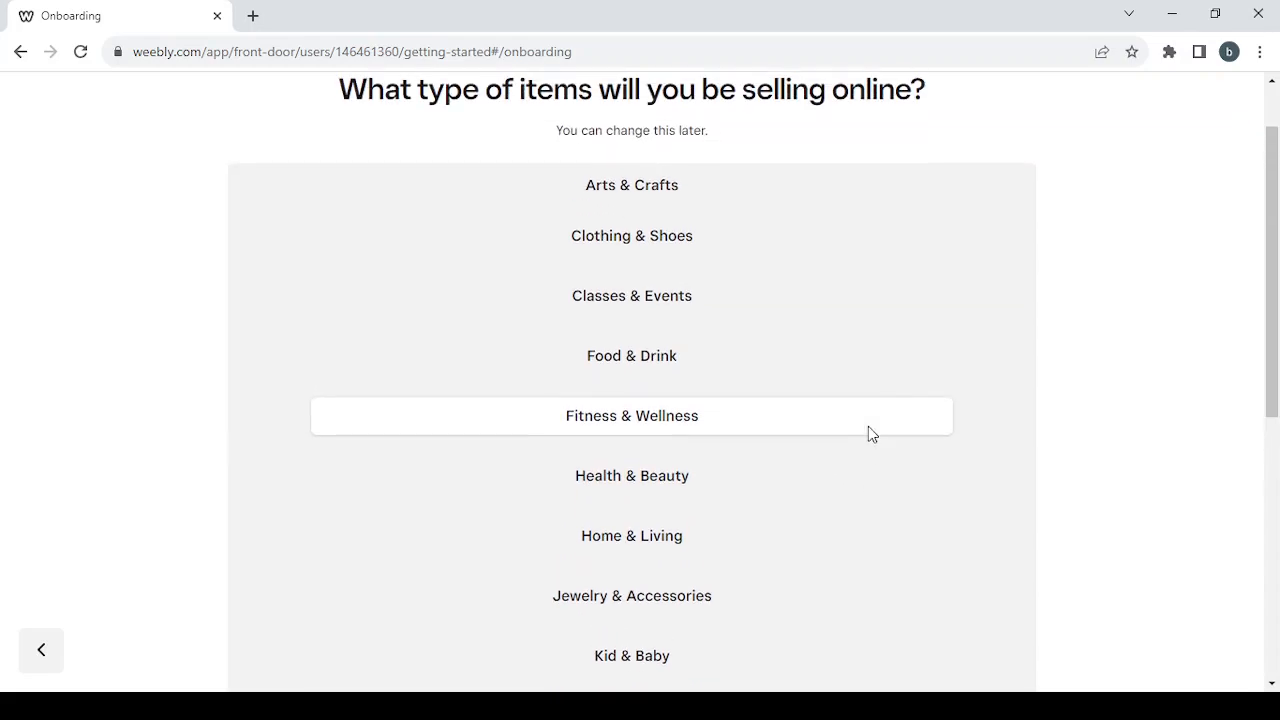
scroll(868, 434, "down", 5)
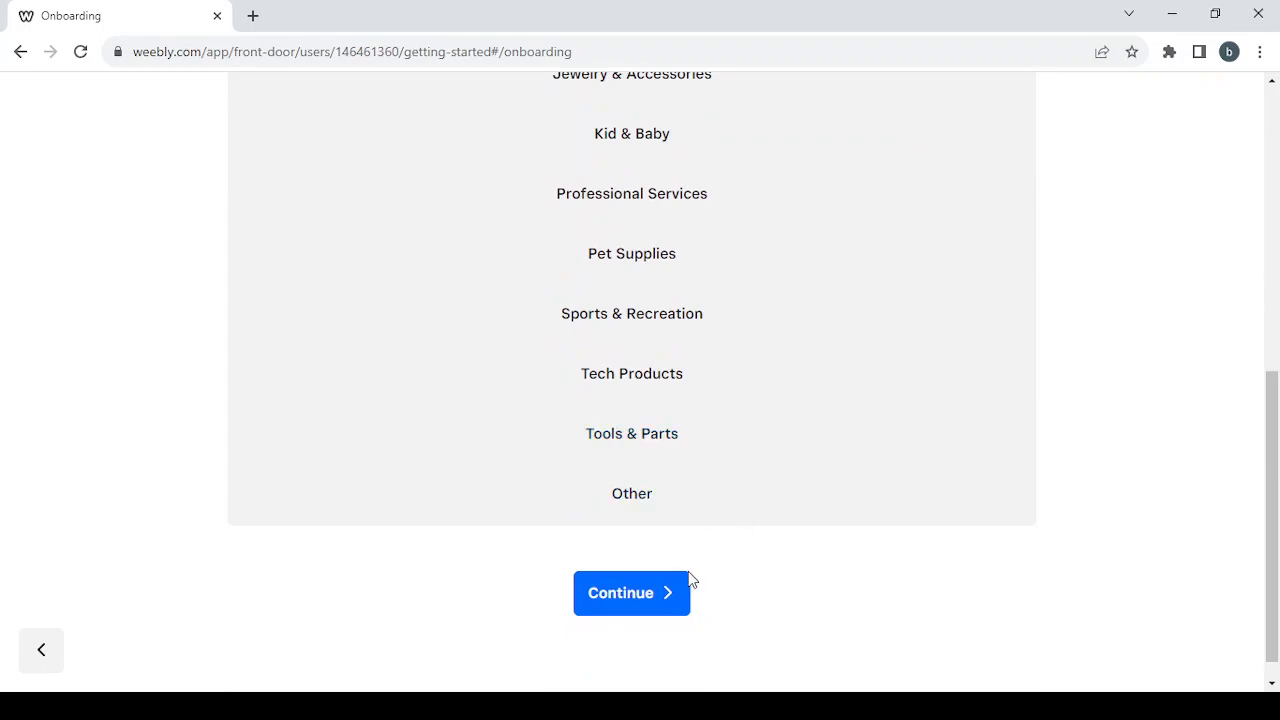
left_click(673, 592)
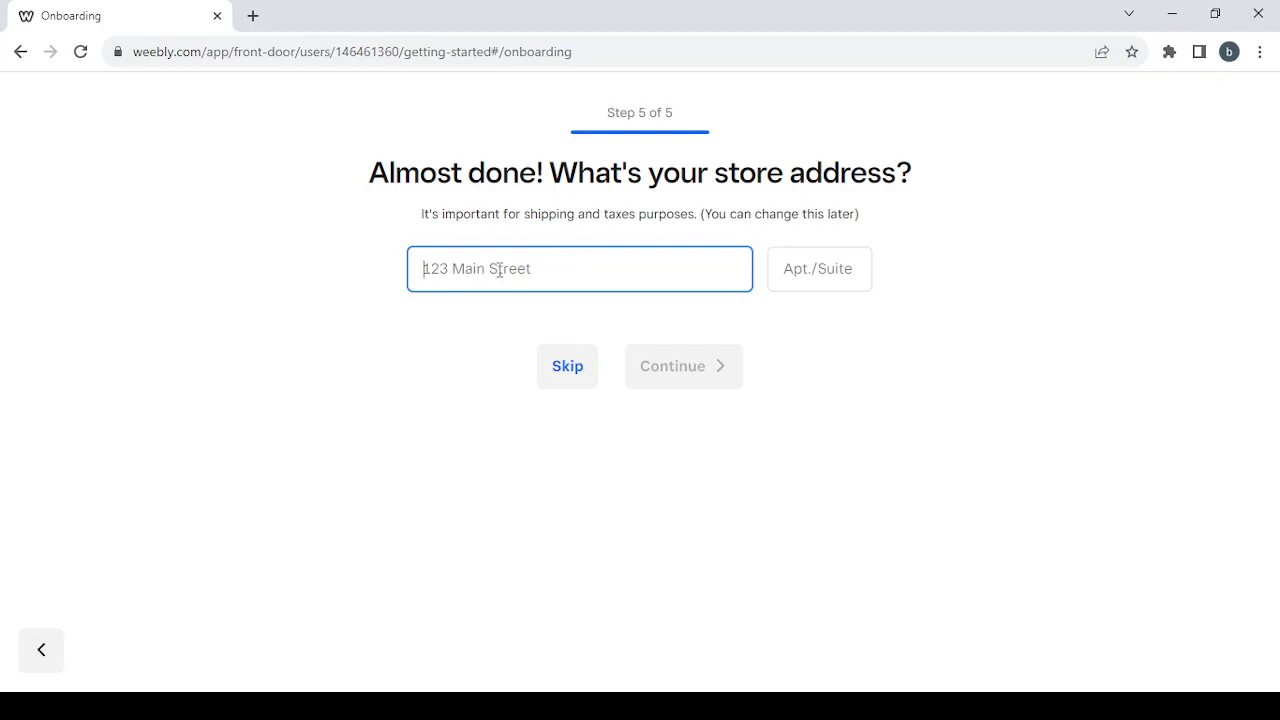
left_click(562, 377)
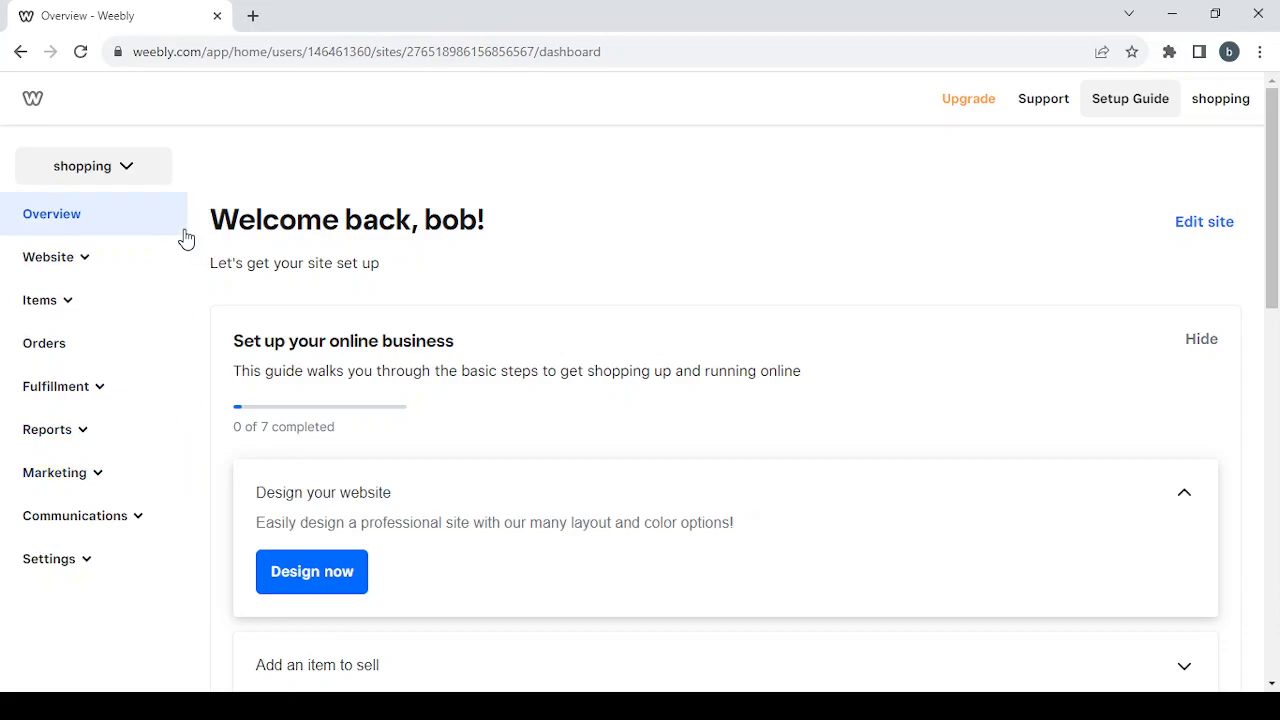
Examine the dashboard options offered under Website, Items and Fulfillment.
left_click(85, 262)
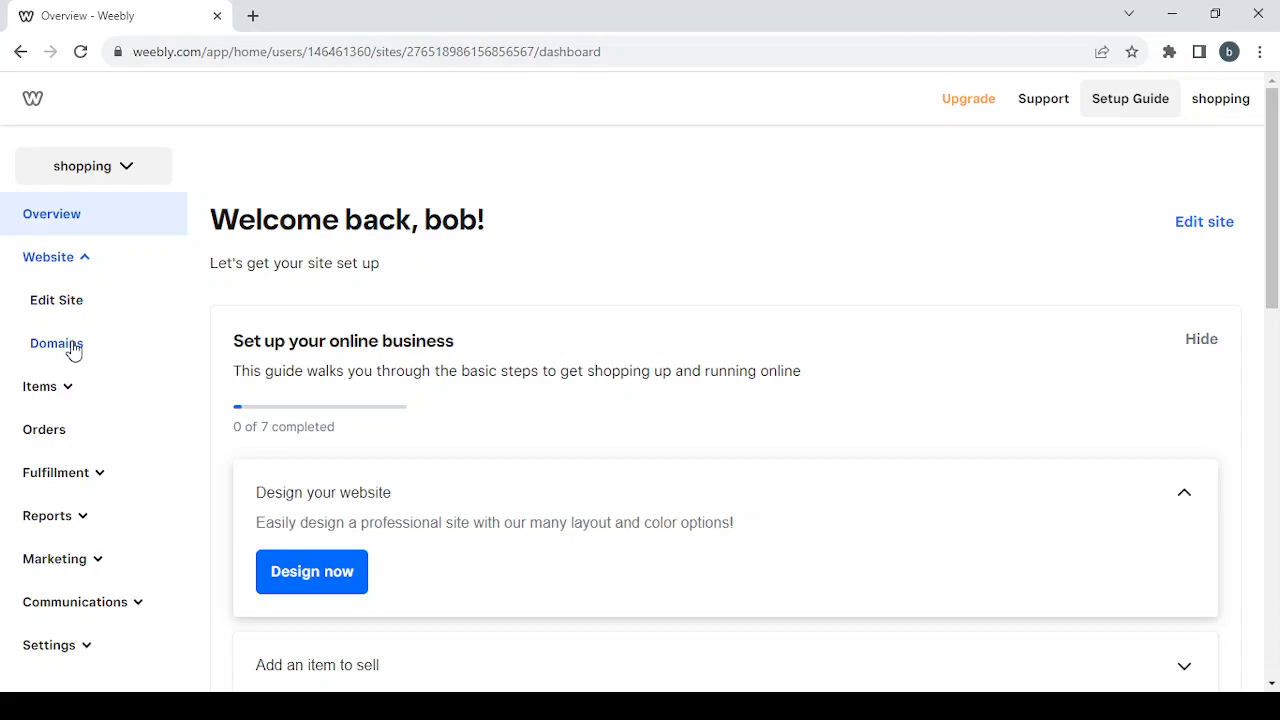
left_click(74, 262)
left_click(69, 307)
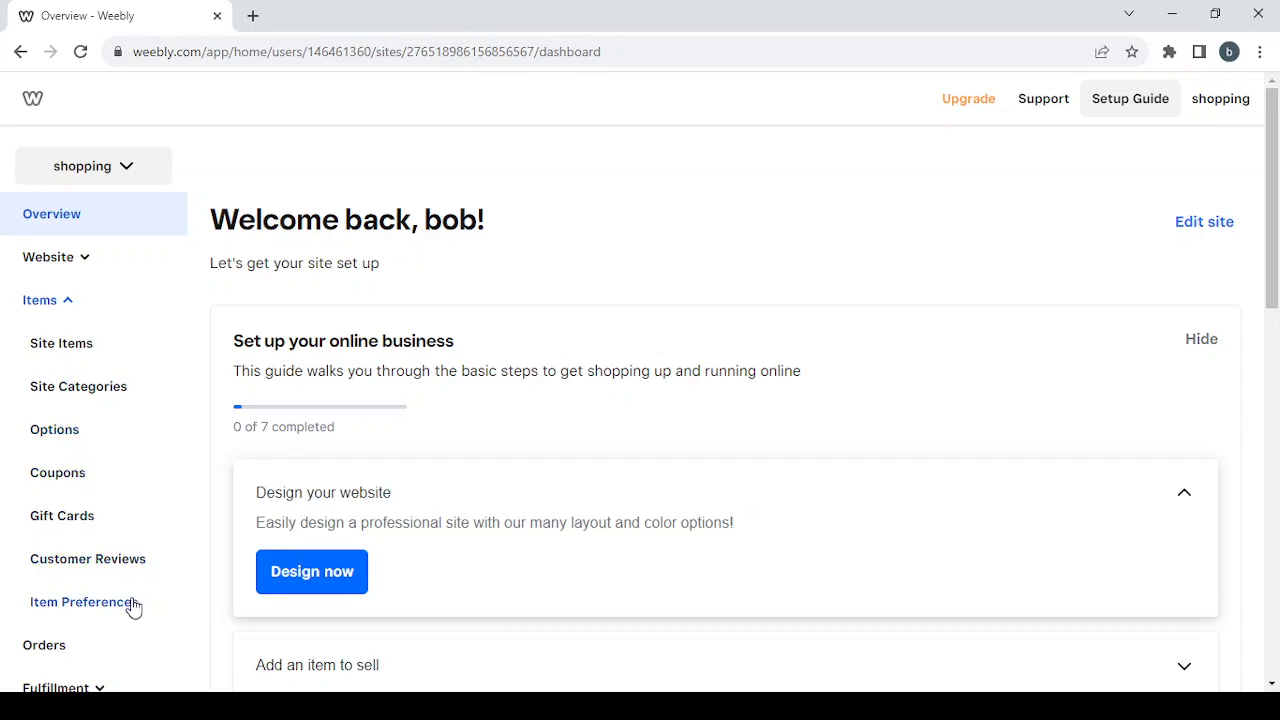
left_click(65, 308)
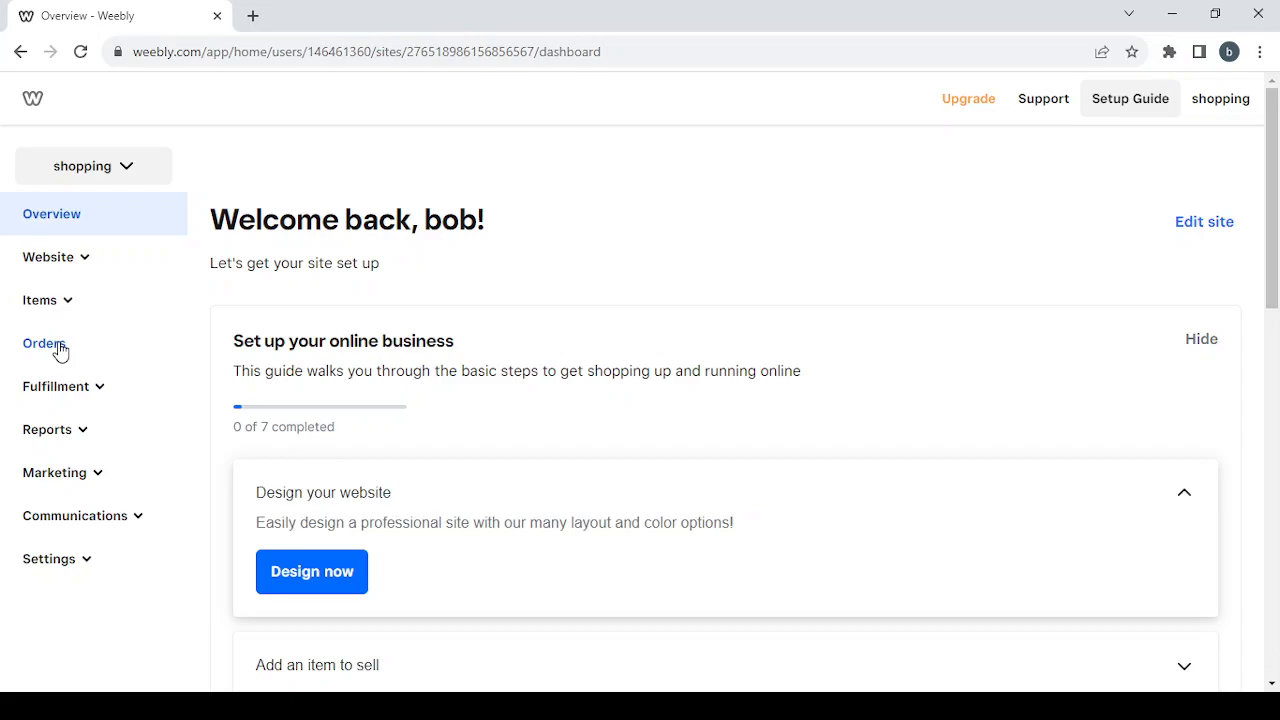
left_click(99, 390)
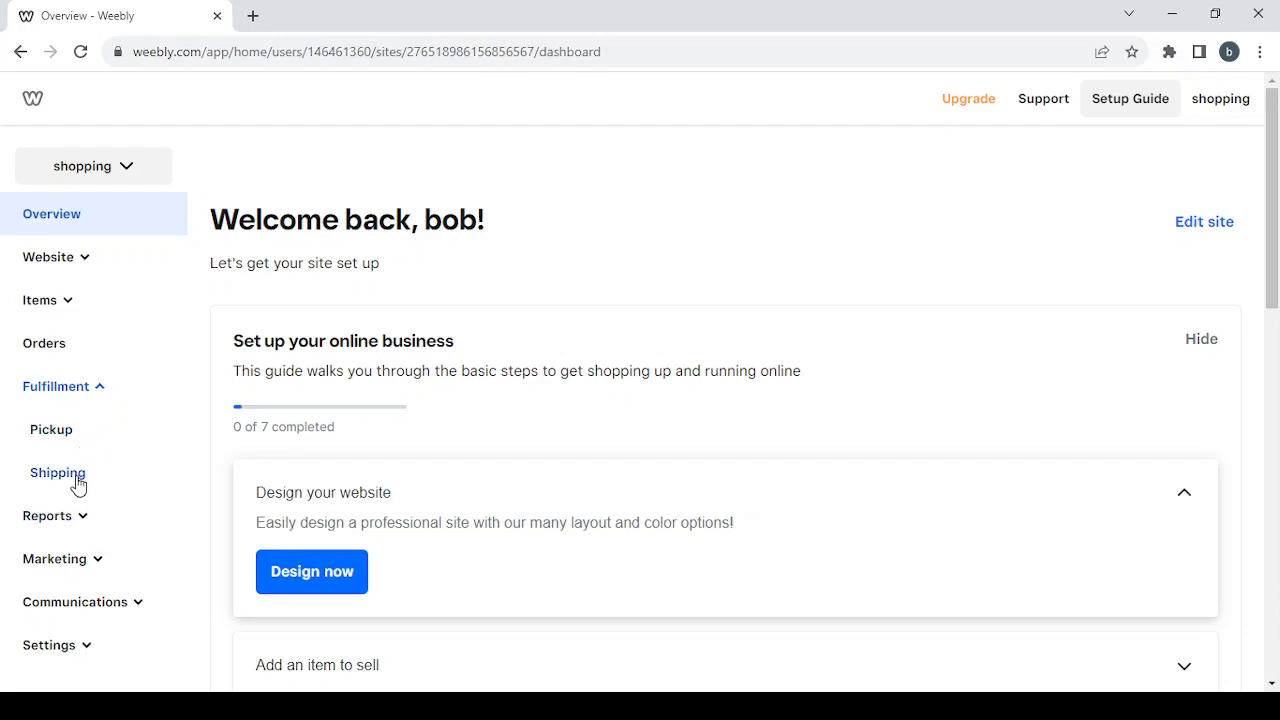
left_click(99, 398)
Examine the dashboard options offered under Reports, Marketing and Communications.
left_click(70, 436)
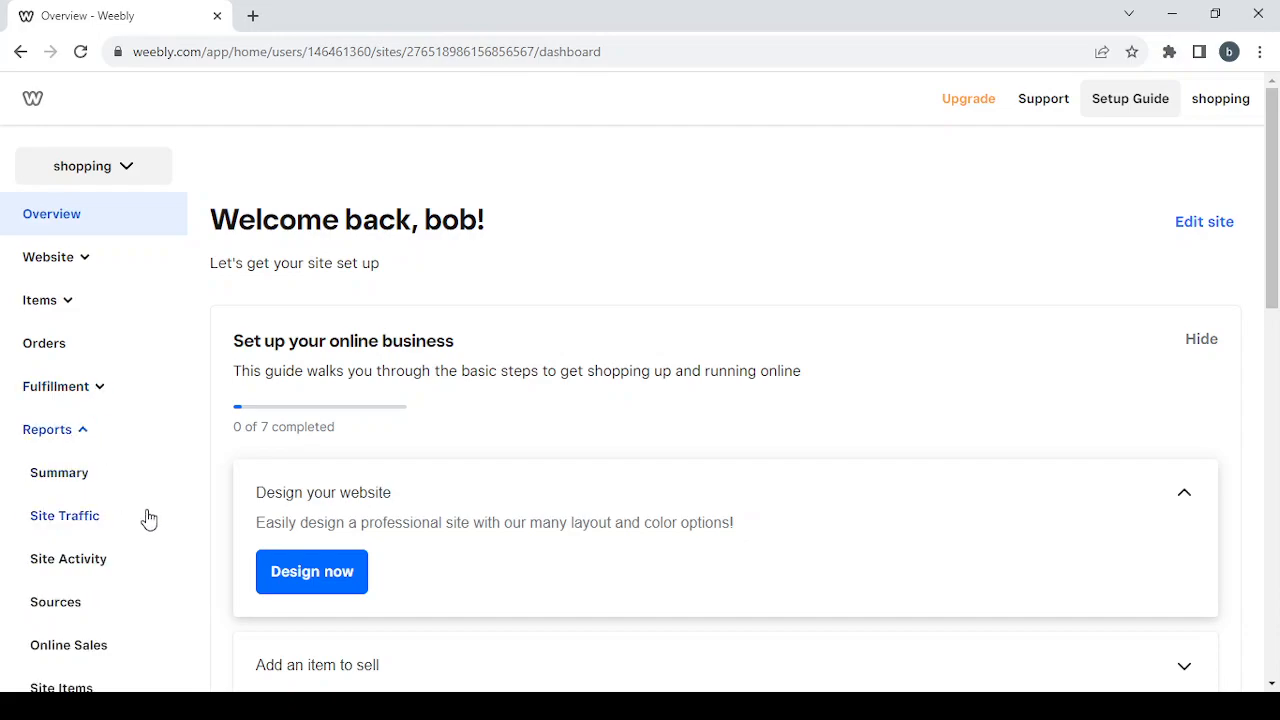
scroll(149, 517, "down", 1)
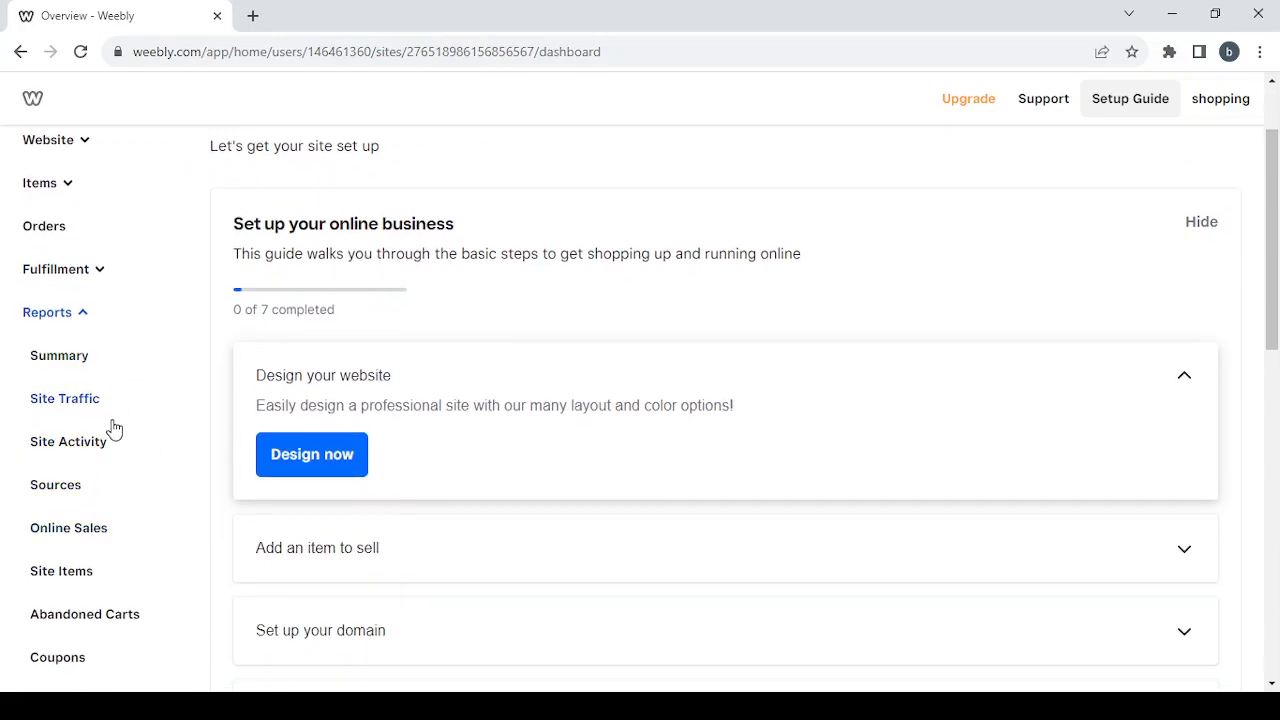
scroll(128, 516, "down", 1)
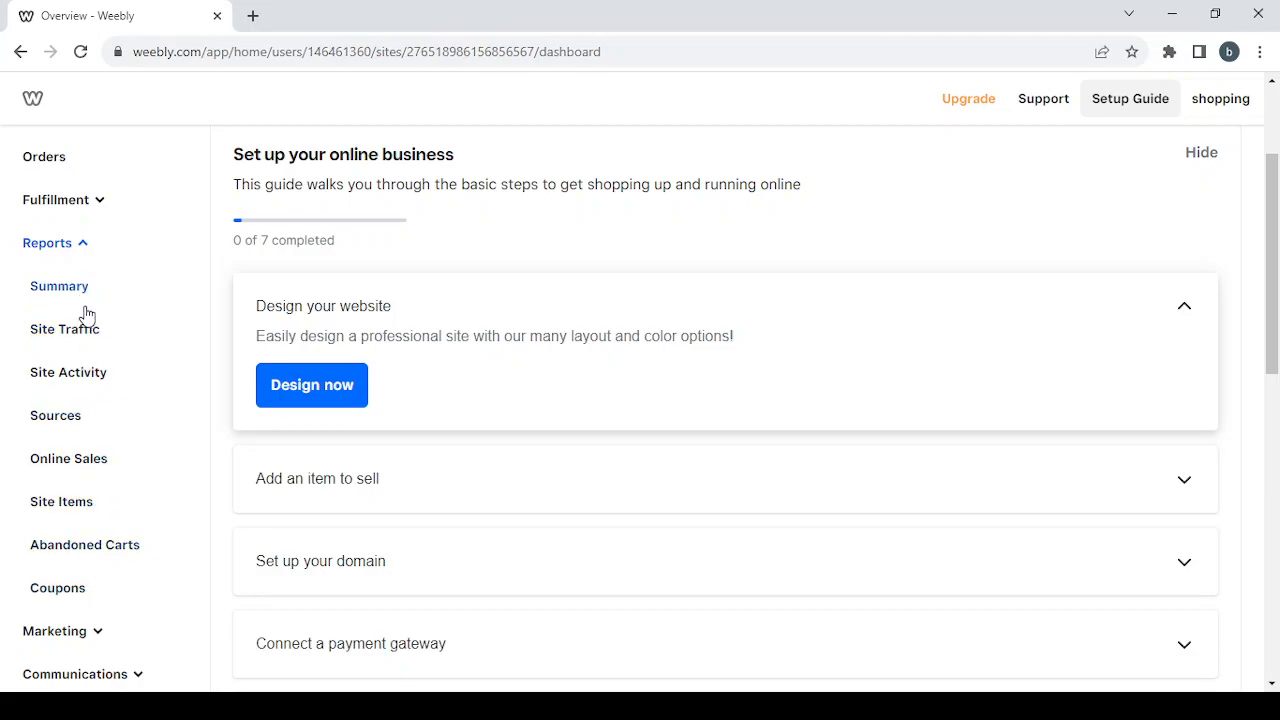
left_click(85, 250)
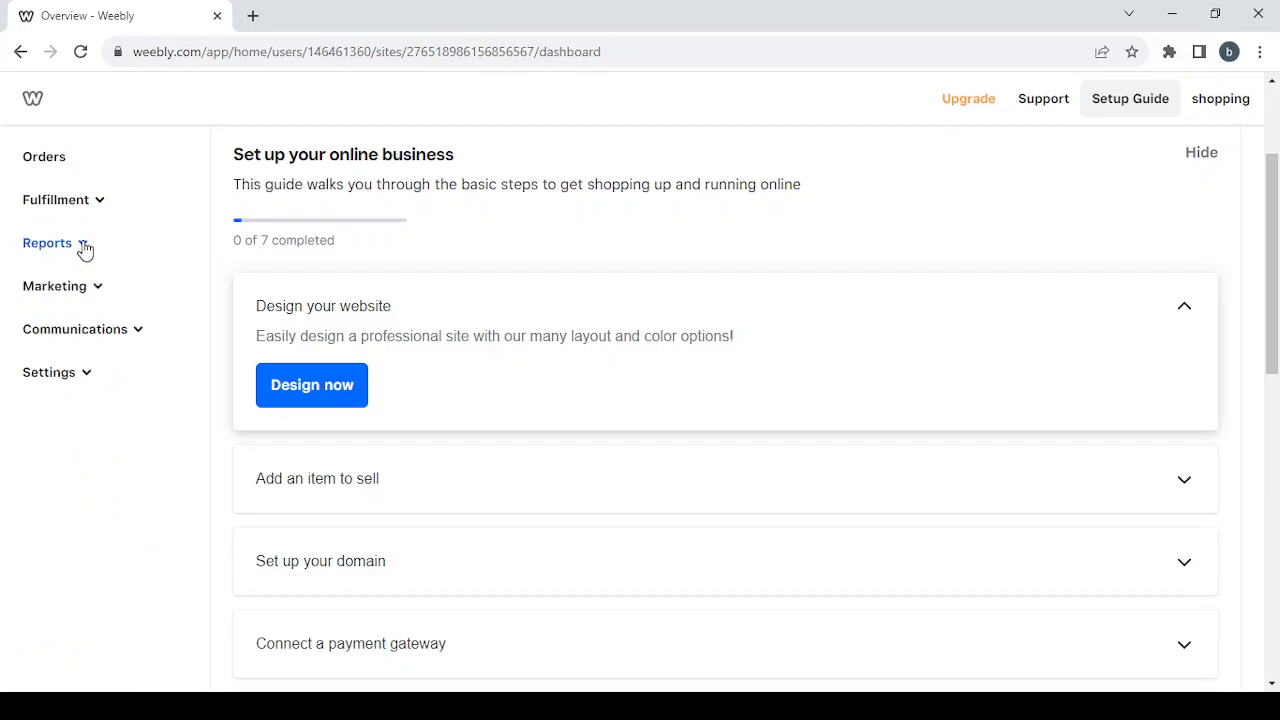
left_click(94, 294)
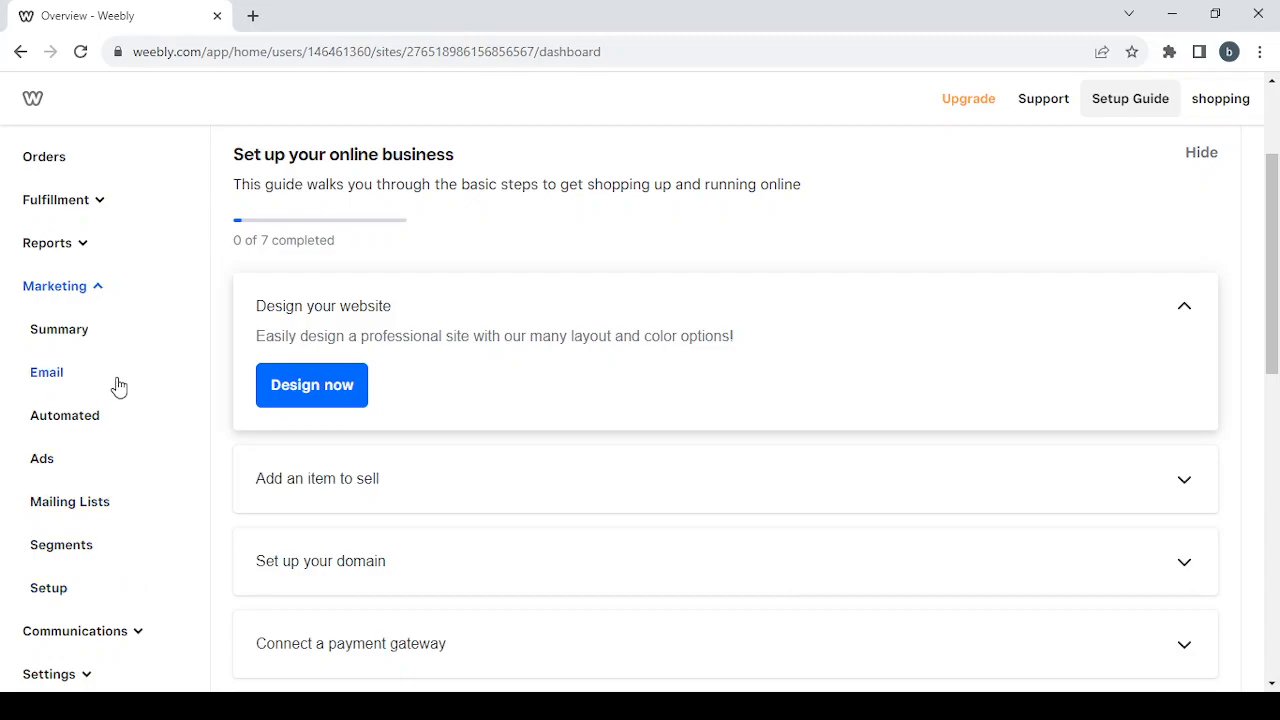
left_click(83, 292)
left_click(117, 335)
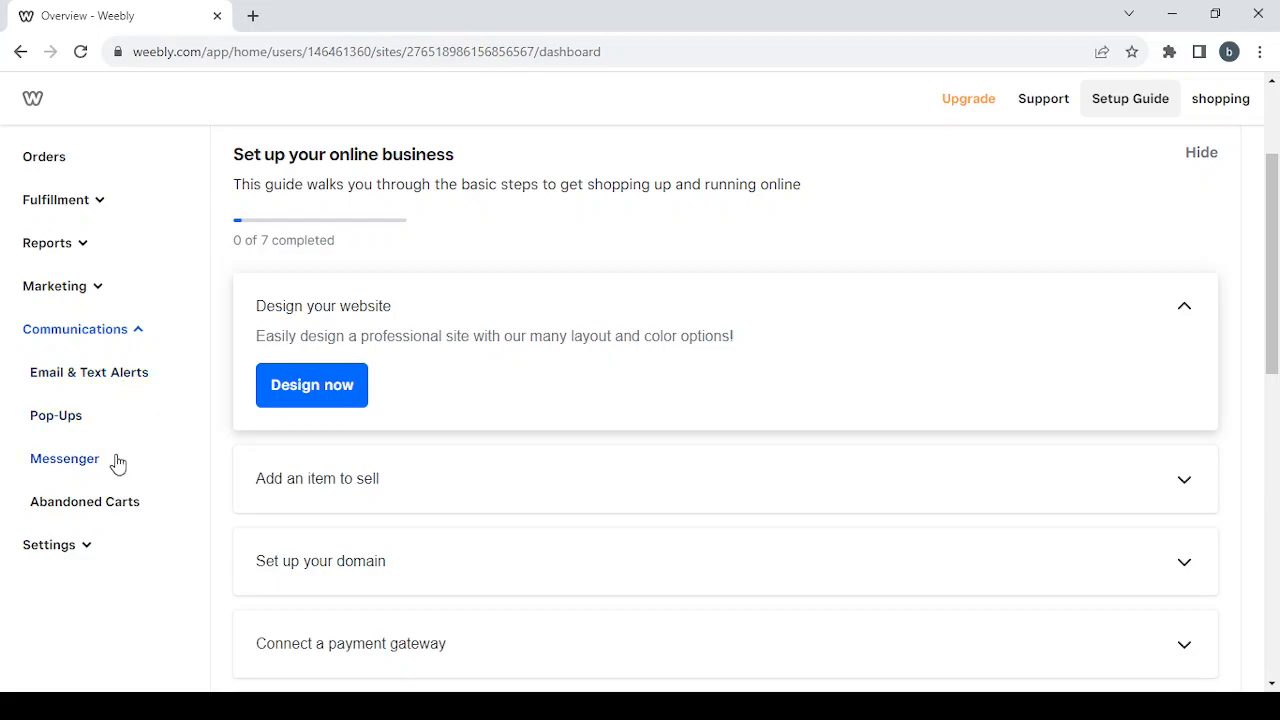
left_click(107, 335)
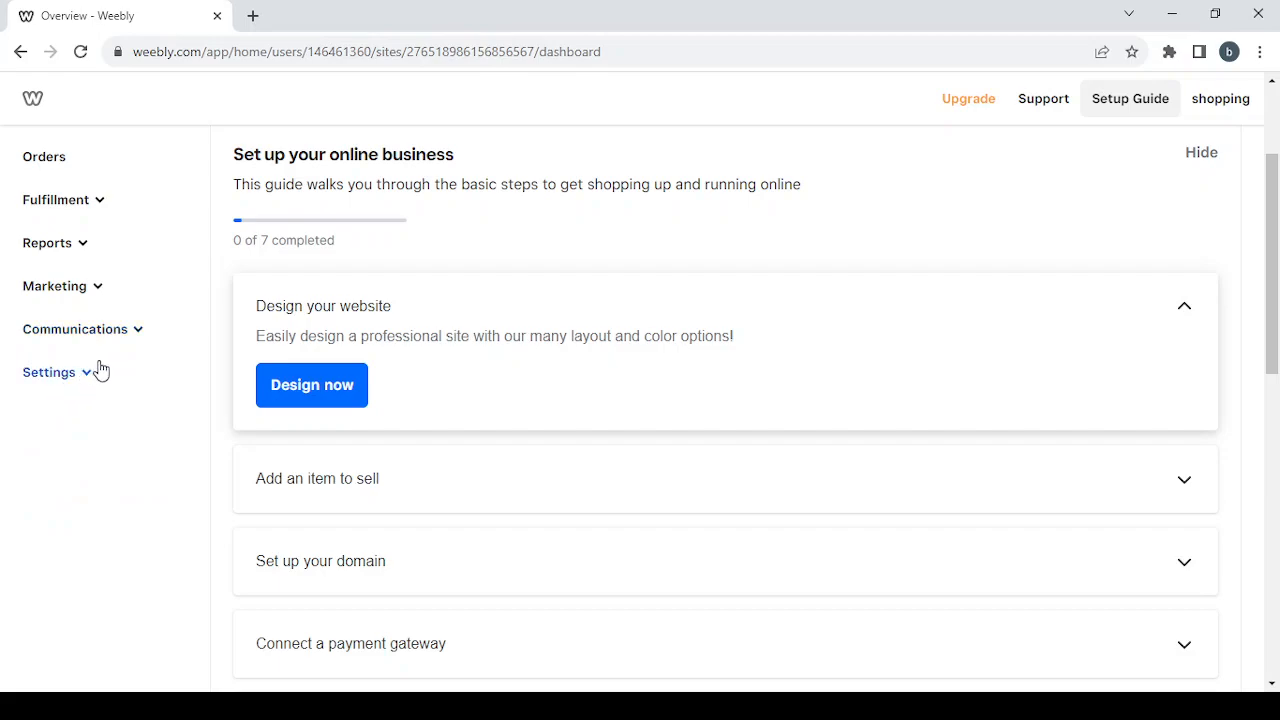
Review the store's General, Checkout and Units settings pages.
left_click(88, 383)
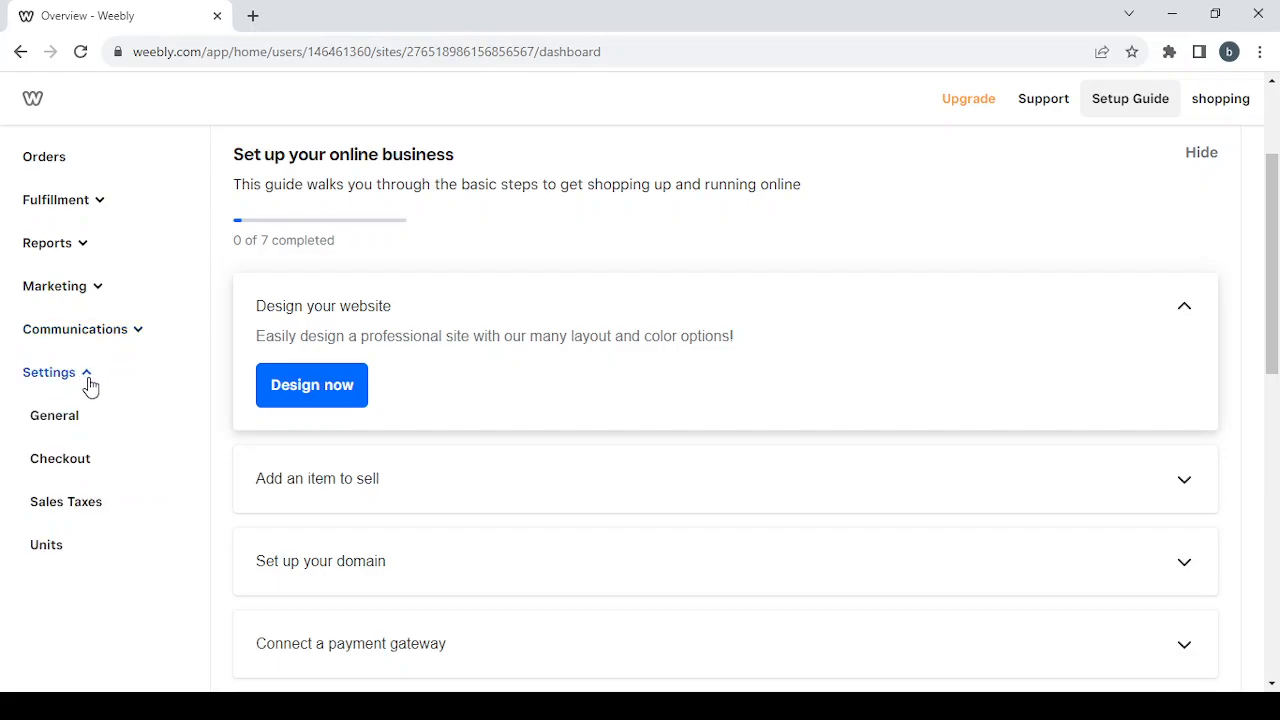
left_click(79, 437)
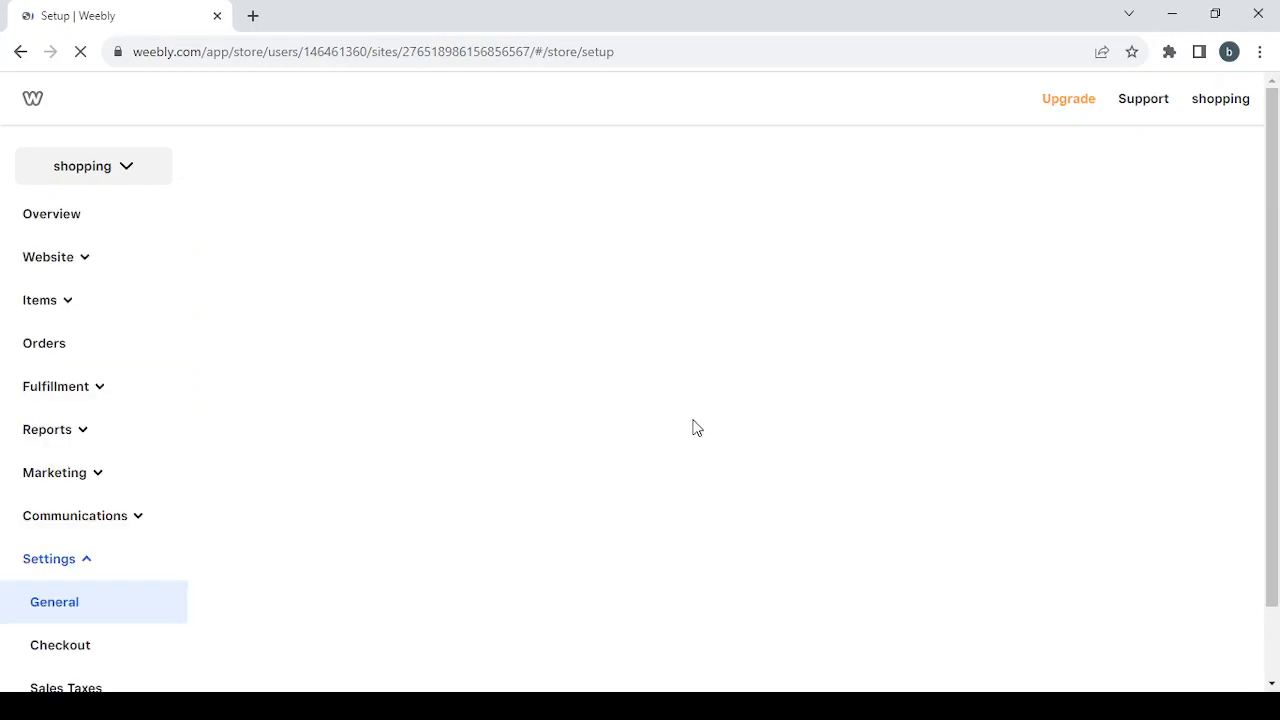
scroll(574, 401, "down", 3)
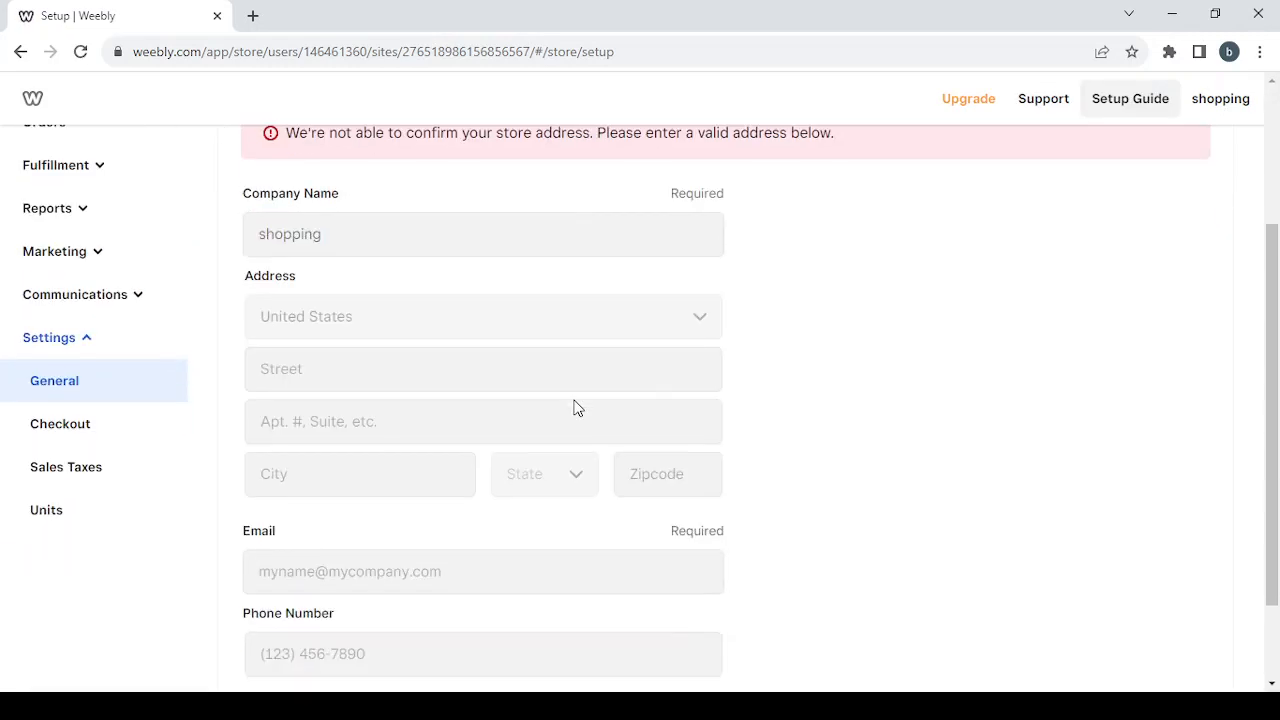
scroll(511, 394, "down", 2)
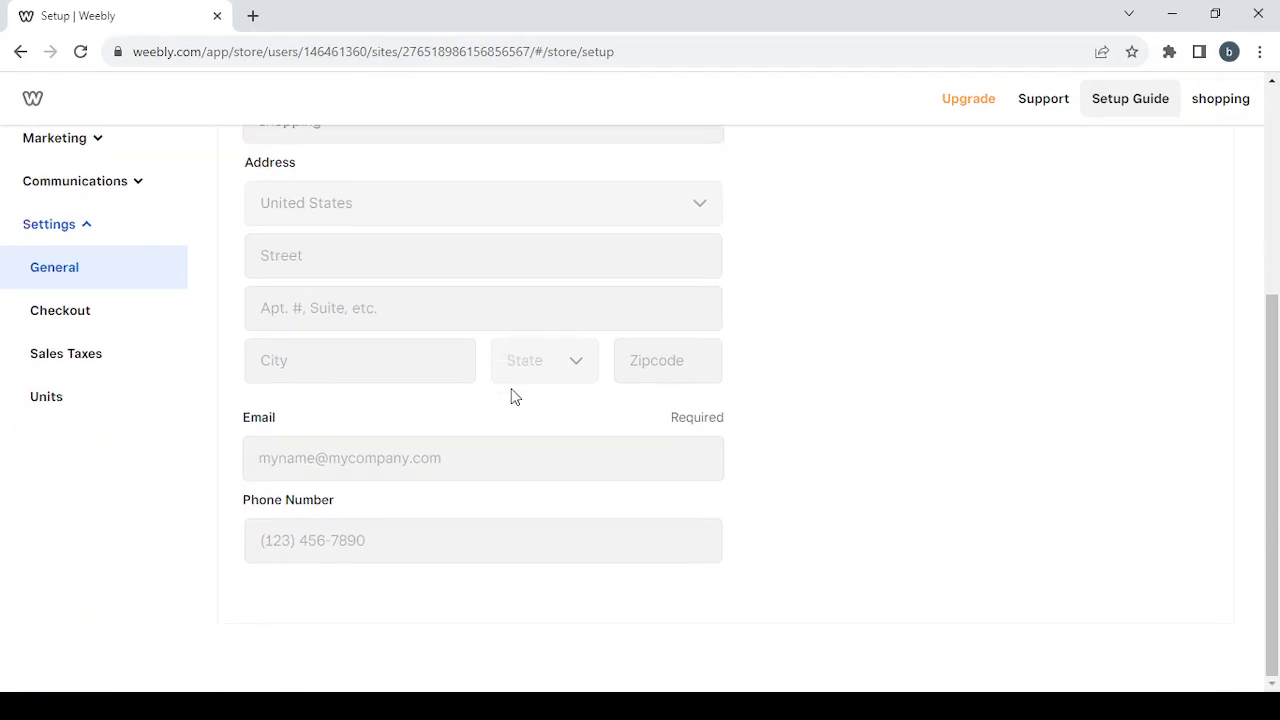
scroll(446, 358, "up", 3)
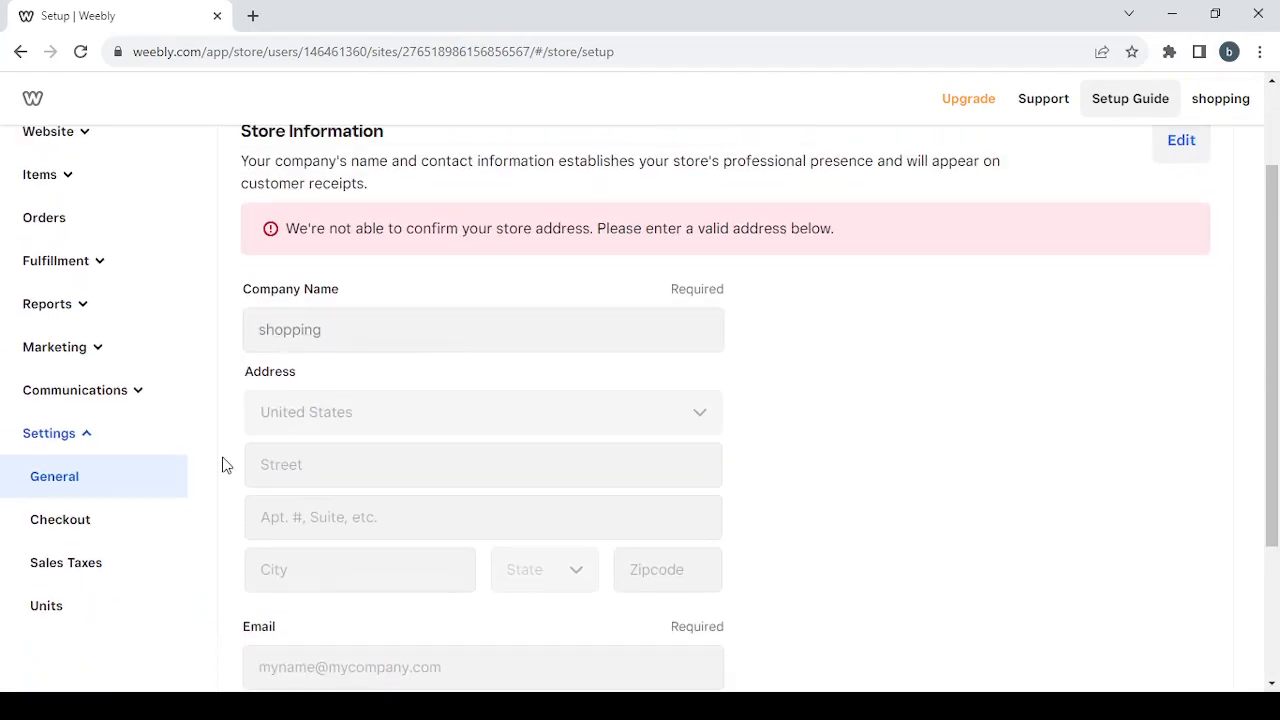
left_click(157, 528)
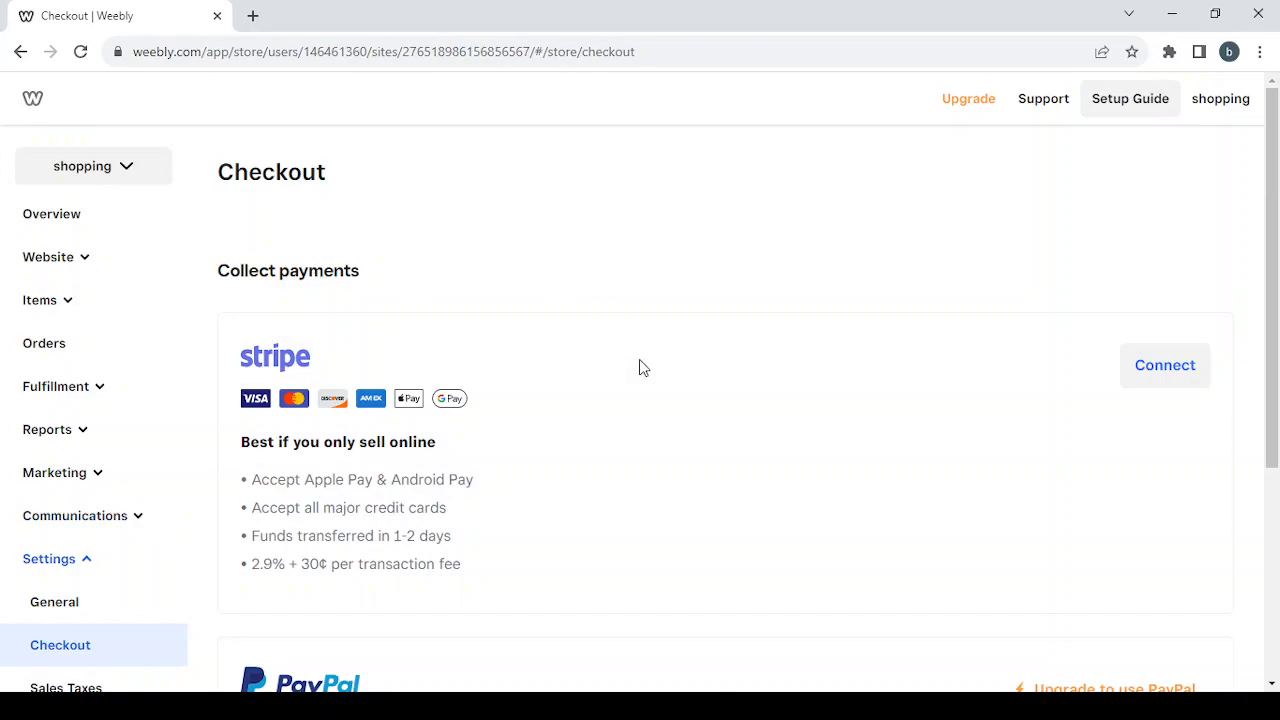
scroll(643, 367, "down", 4)
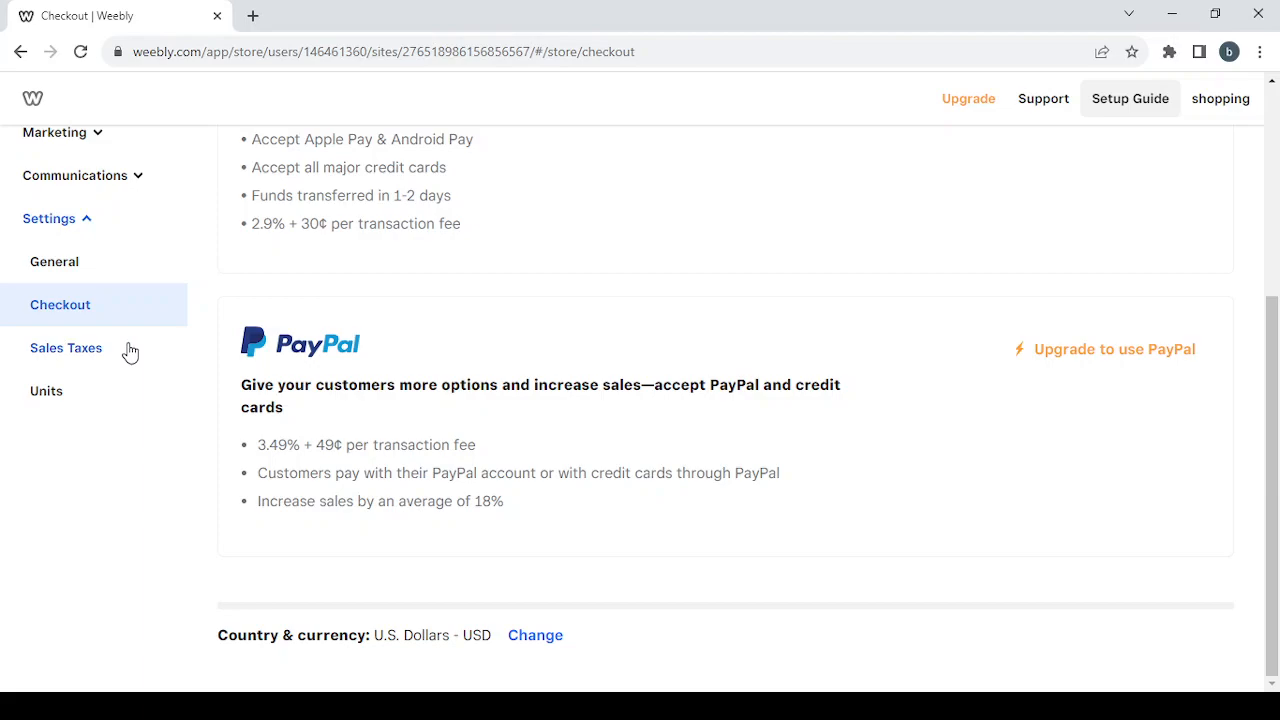
left_click(130, 400)
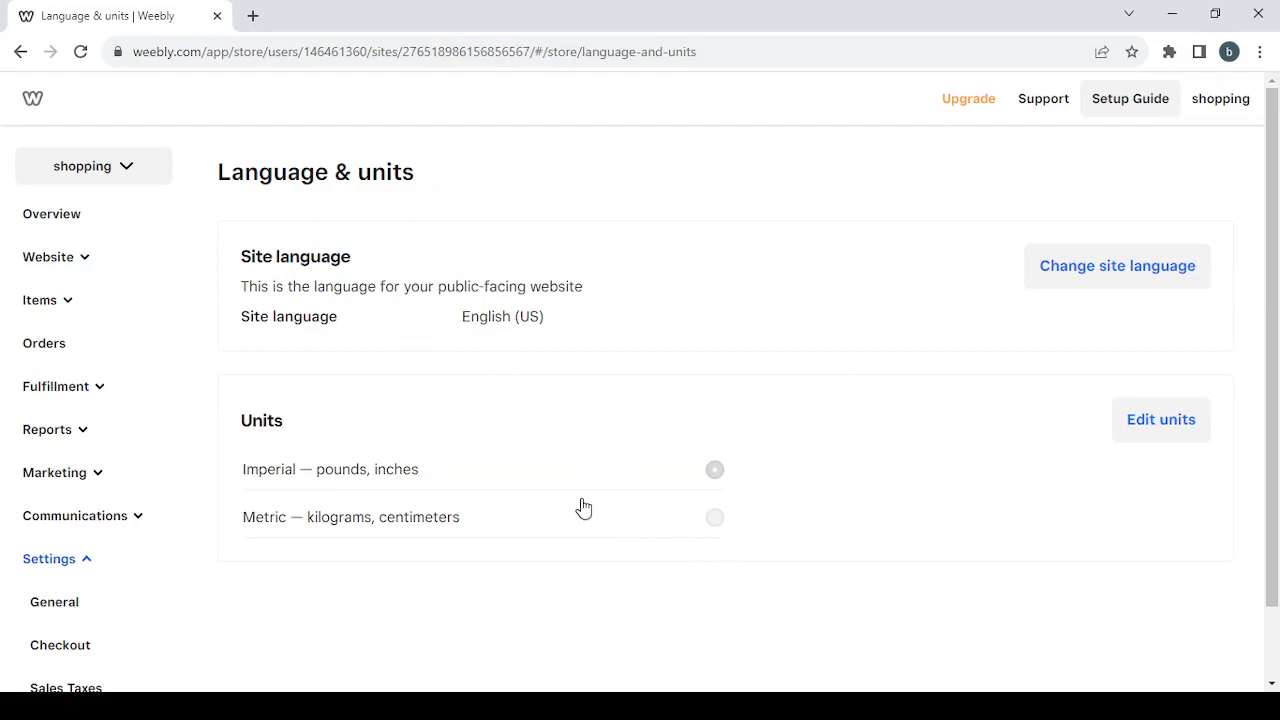
left_click(96, 568)
Return to the dashboard overview and open the site for editing.
left_click(68, 230)
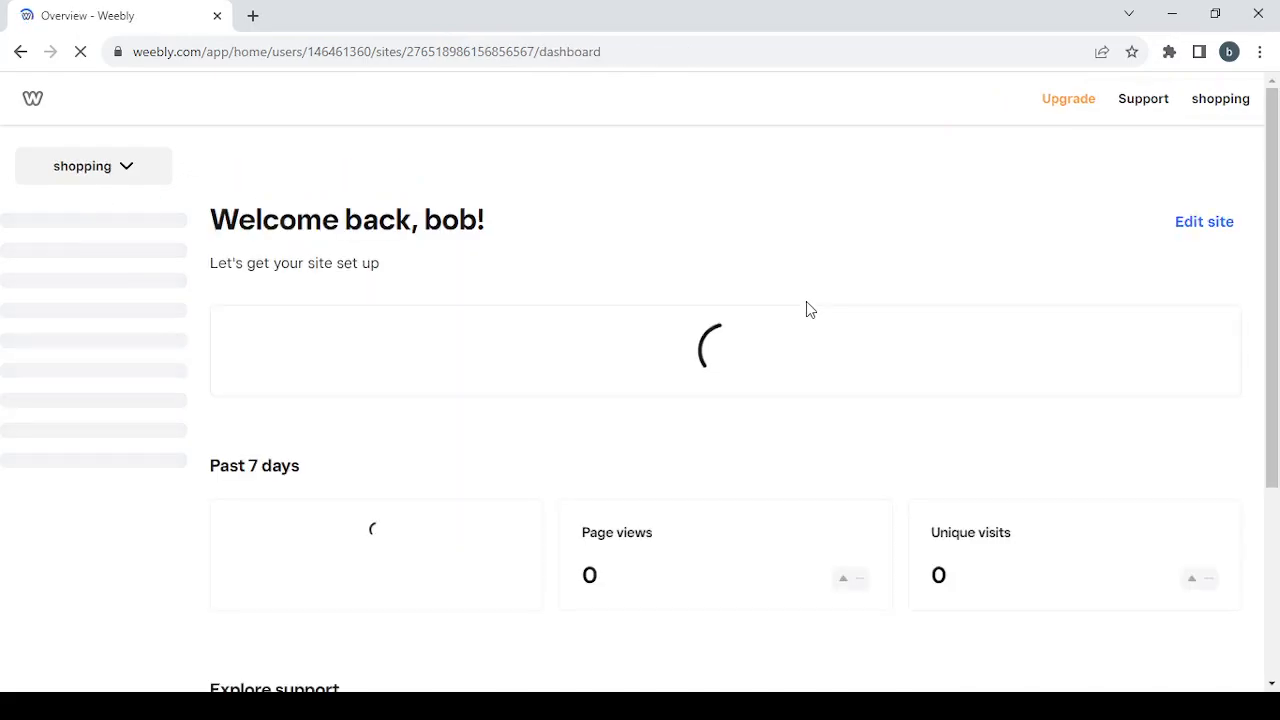
left_click(1195, 236)
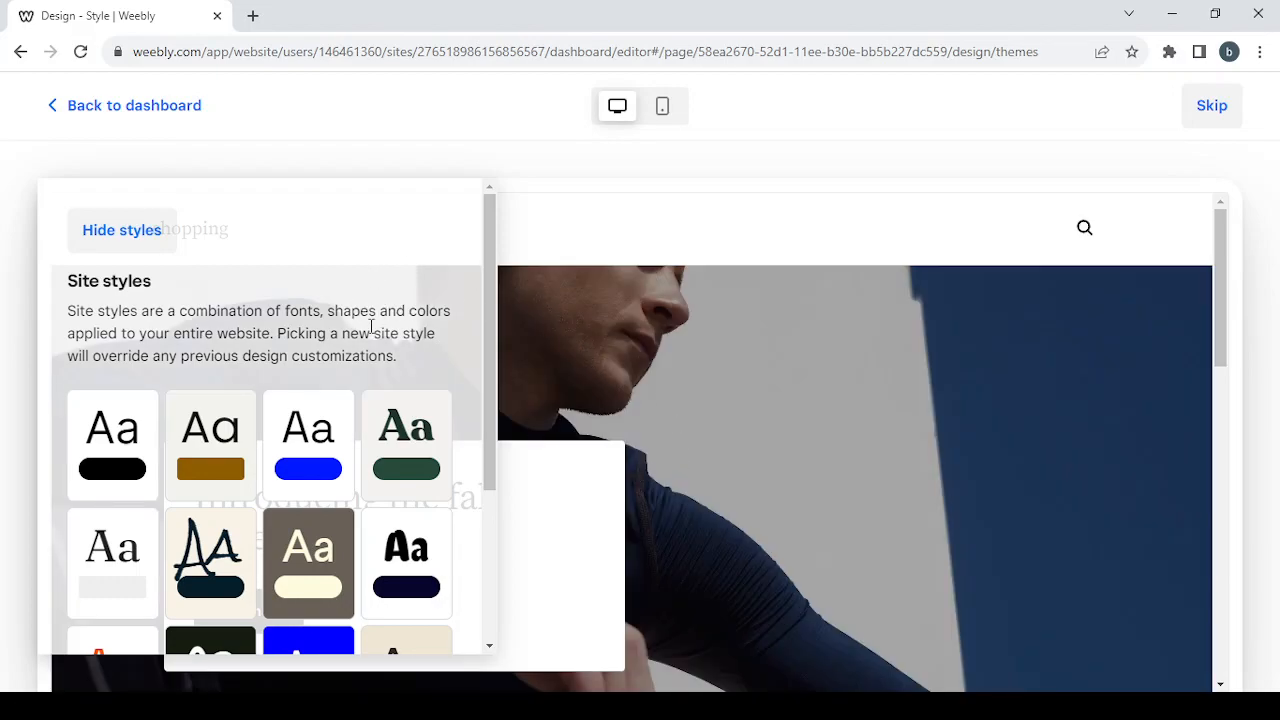
Try the white site style with the blue pill button and preview it down the whole page.
scroll(372, 335, "down", 3)
scroll(372, 335, "up", 1)
scroll(372, 335, "up", 1)
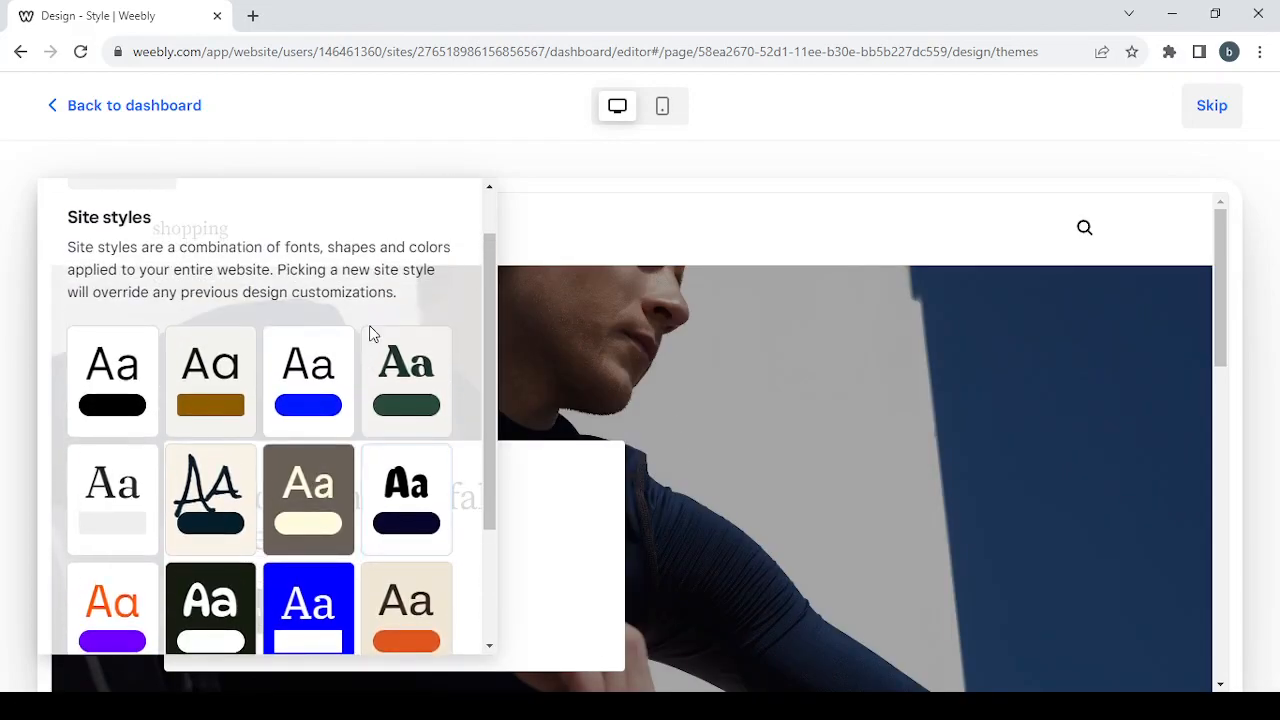
left_click(325, 371)
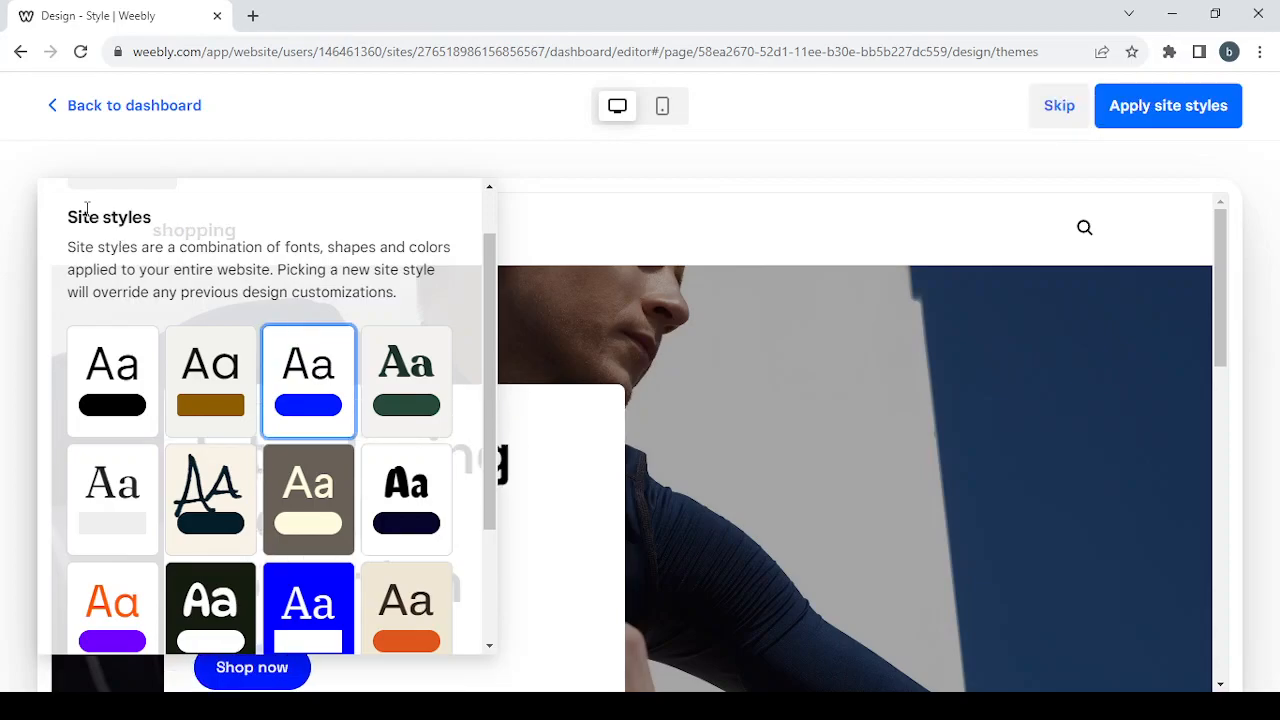
scroll(169, 268, "up", 1)
left_click(135, 222)
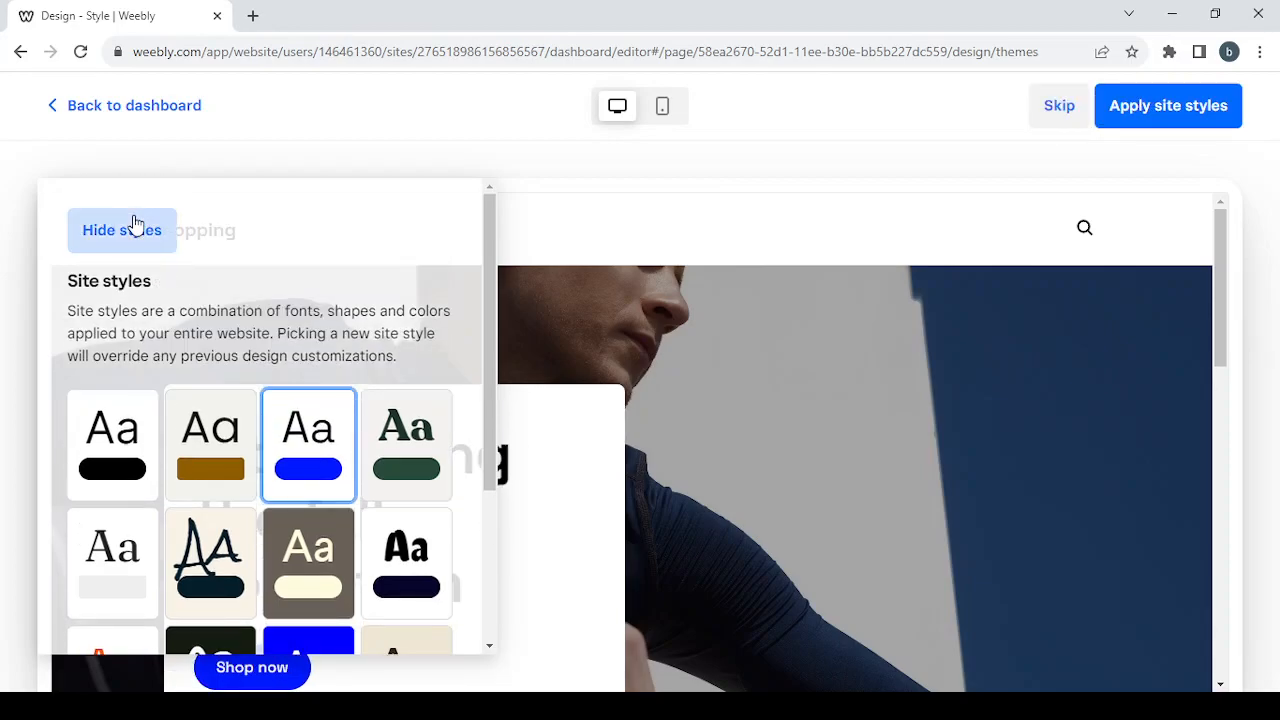
scroll(690, 565, "down", 10)
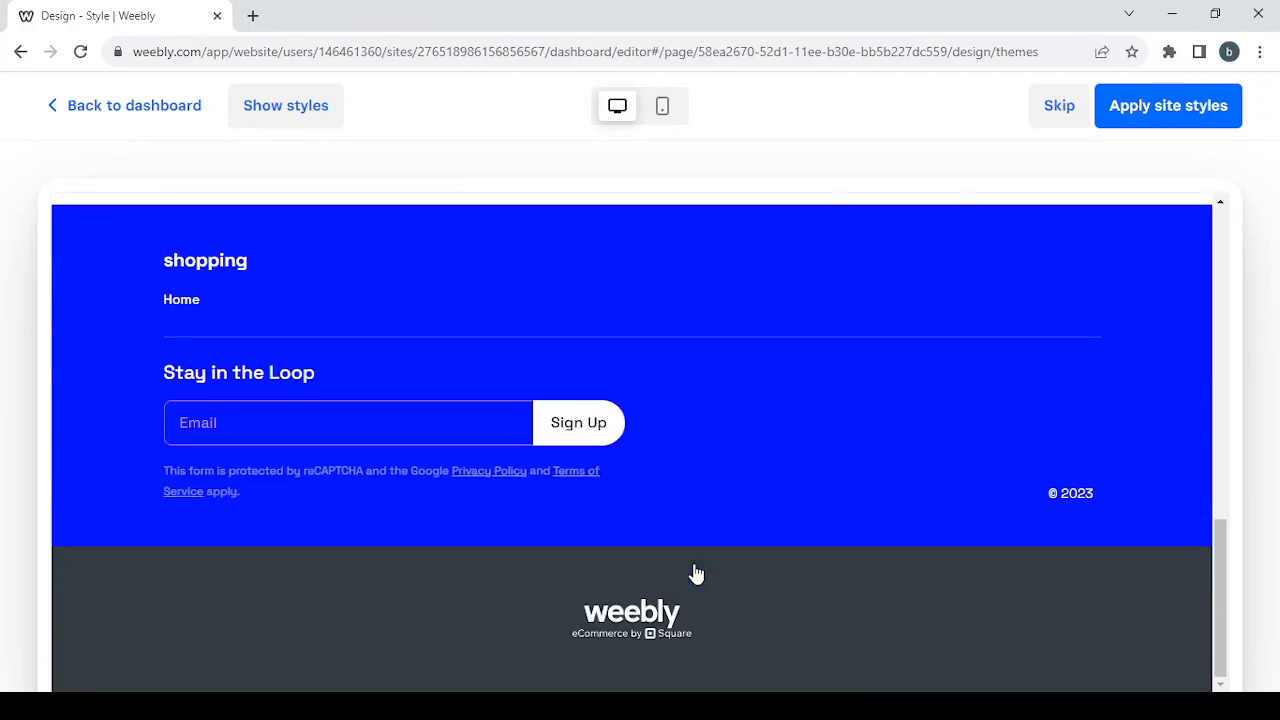
scroll(694, 569, "up", 10)
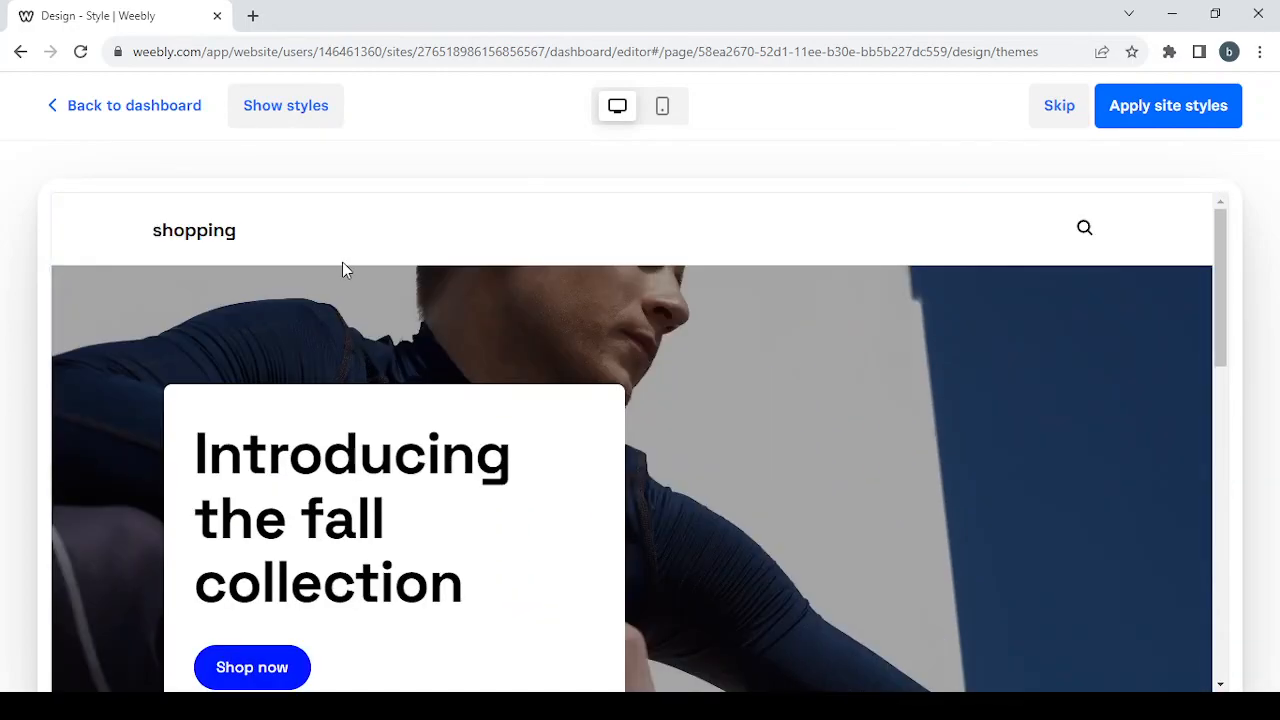
Choose the brown site style with the cream button, preview it down the page and apply it to the site.
left_click(309, 125)
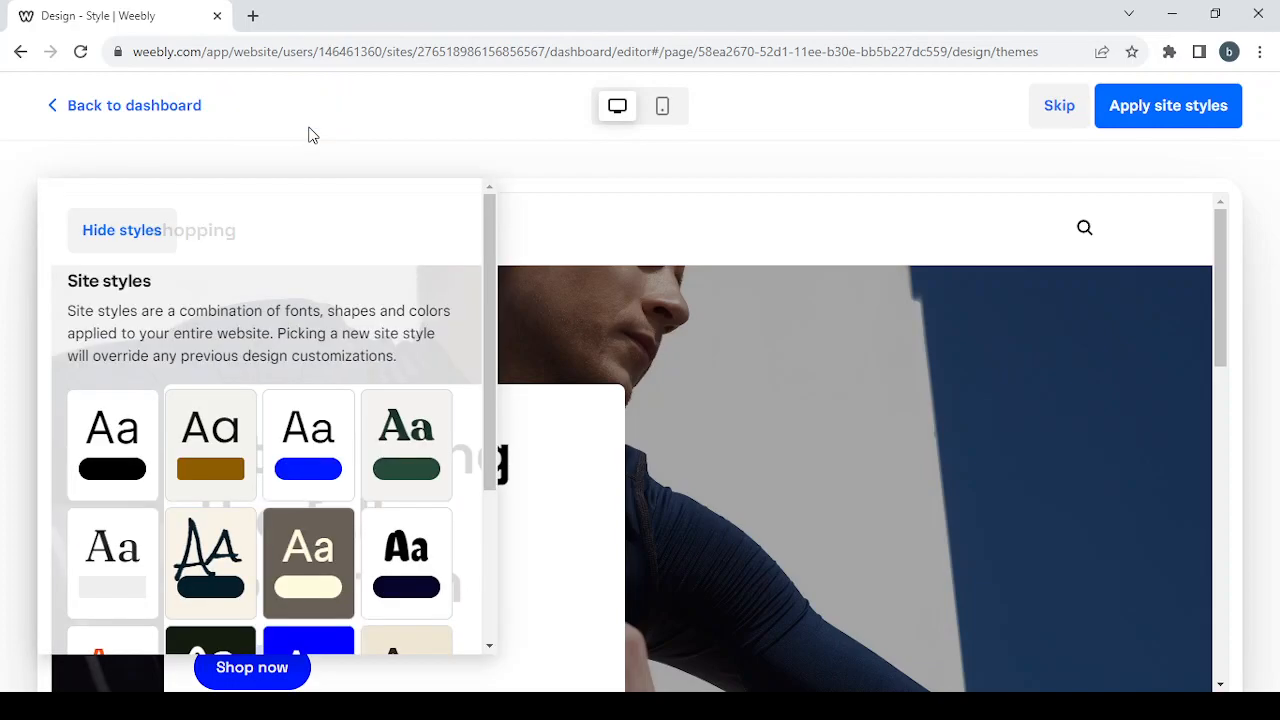
scroll(360, 402, "down", 2)
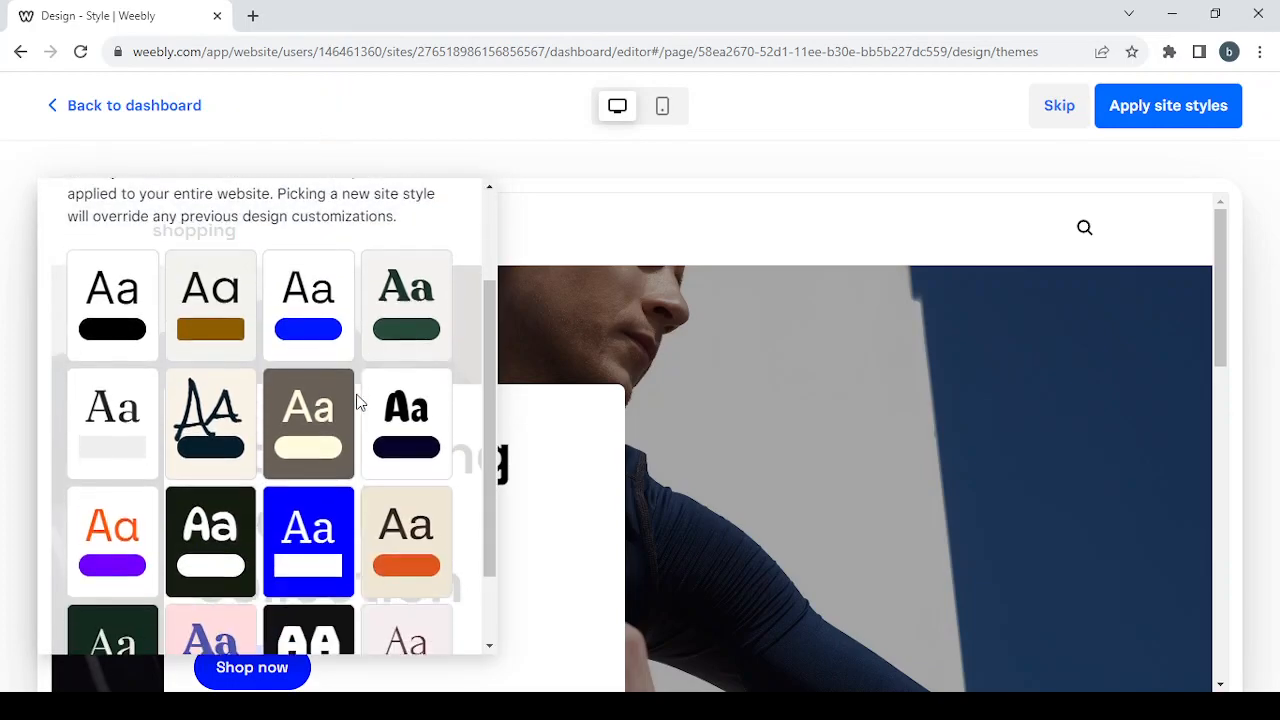
scroll(360, 402, "down", 1)
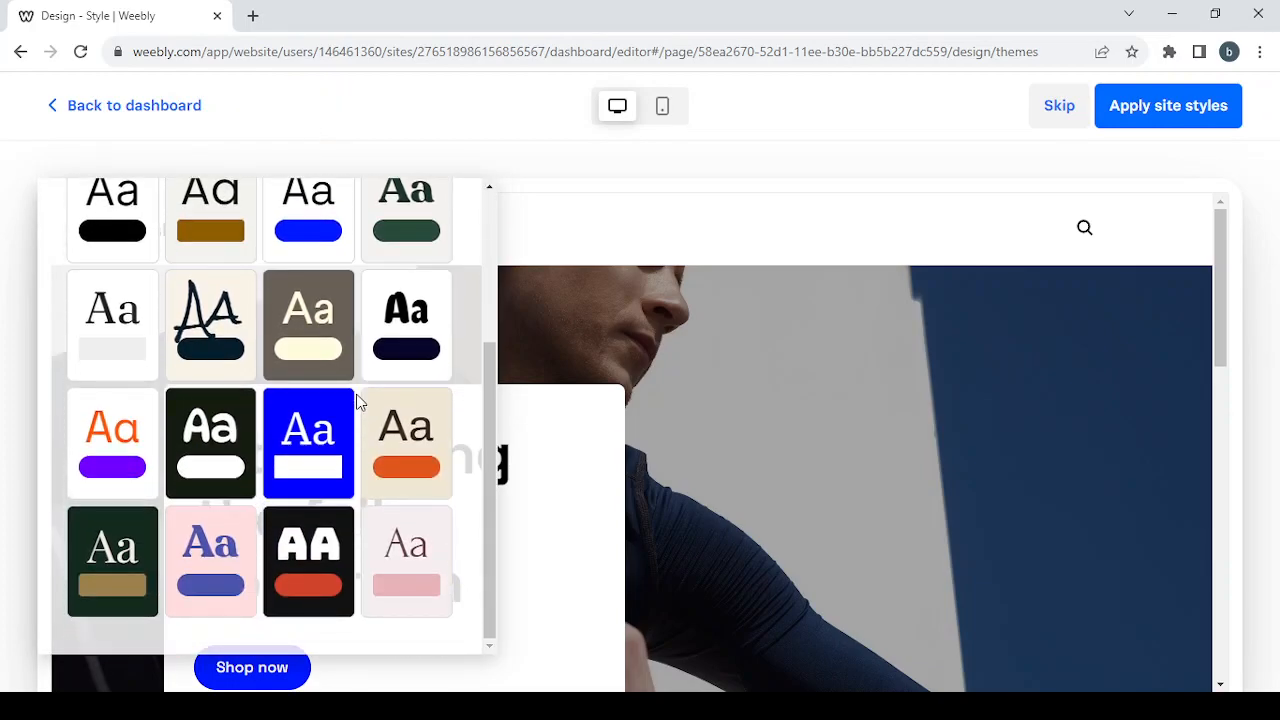
left_click(323, 325)
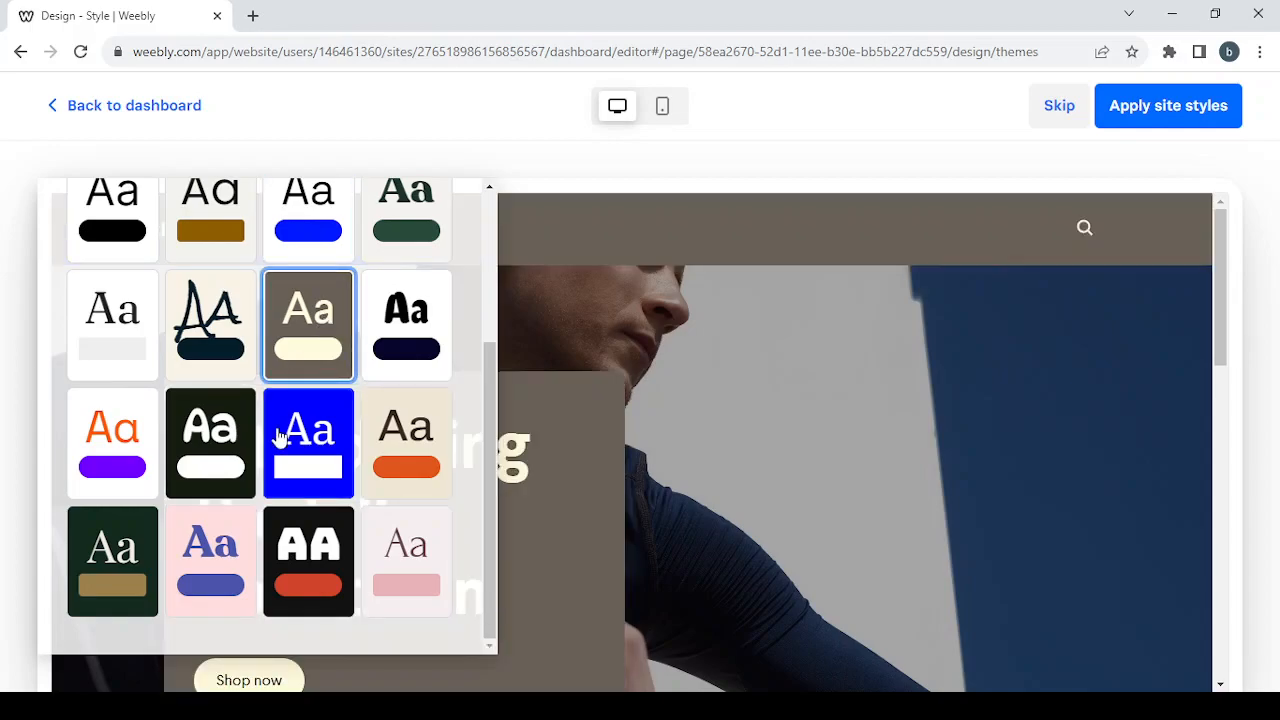
scroll(280, 435, "up", 3)
left_click(130, 225)
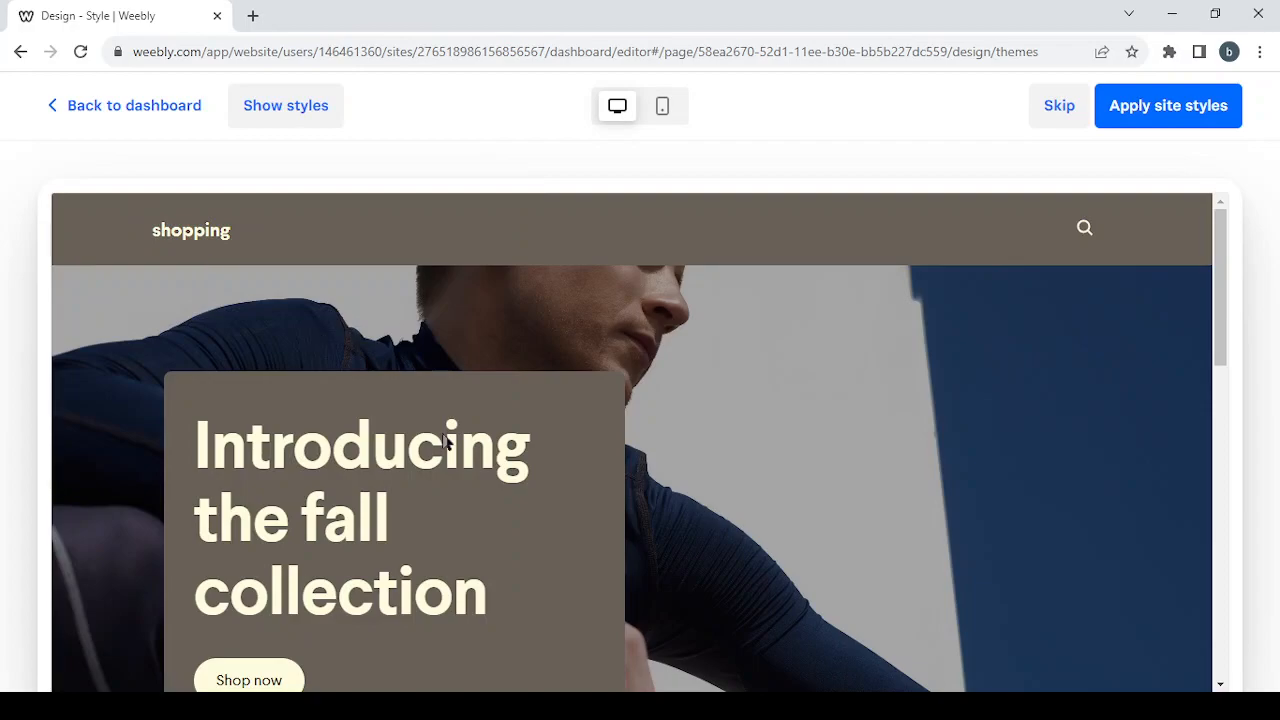
scroll(480, 480, "down", 4)
scroll(502, 507, "down", 5)
scroll(502, 507, "up", 10)
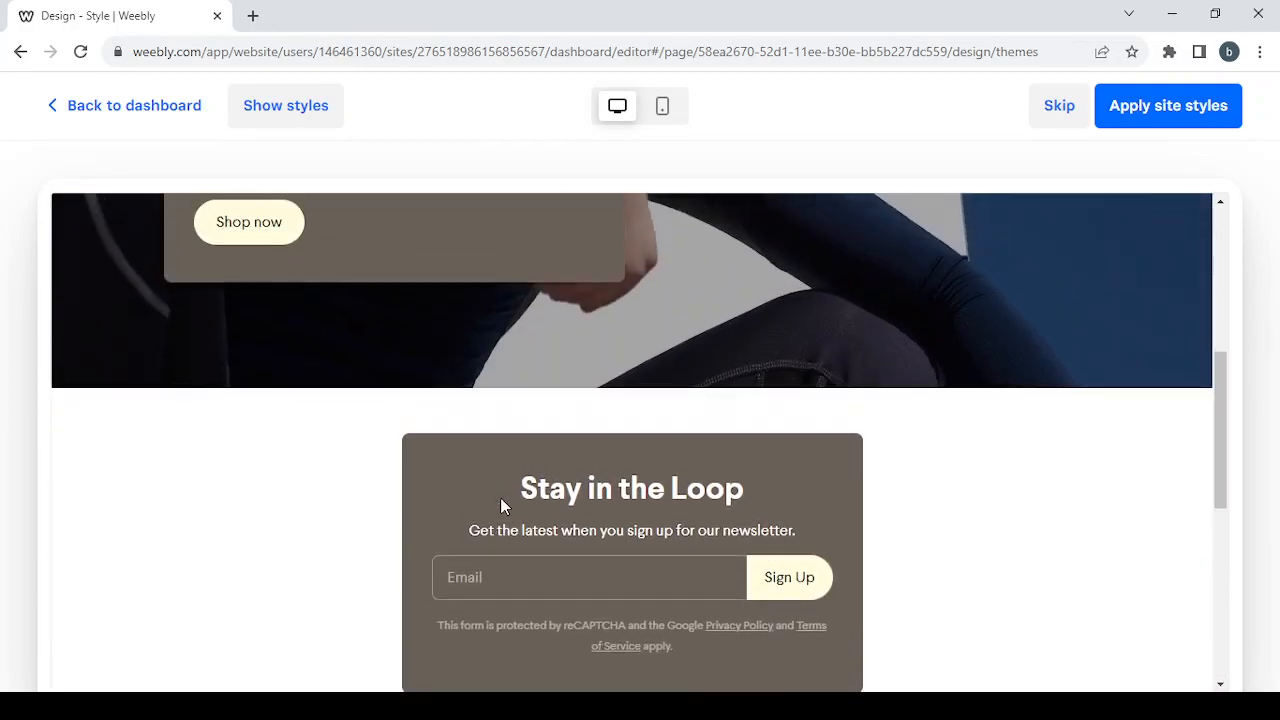
scroll(502, 507, "up", 1)
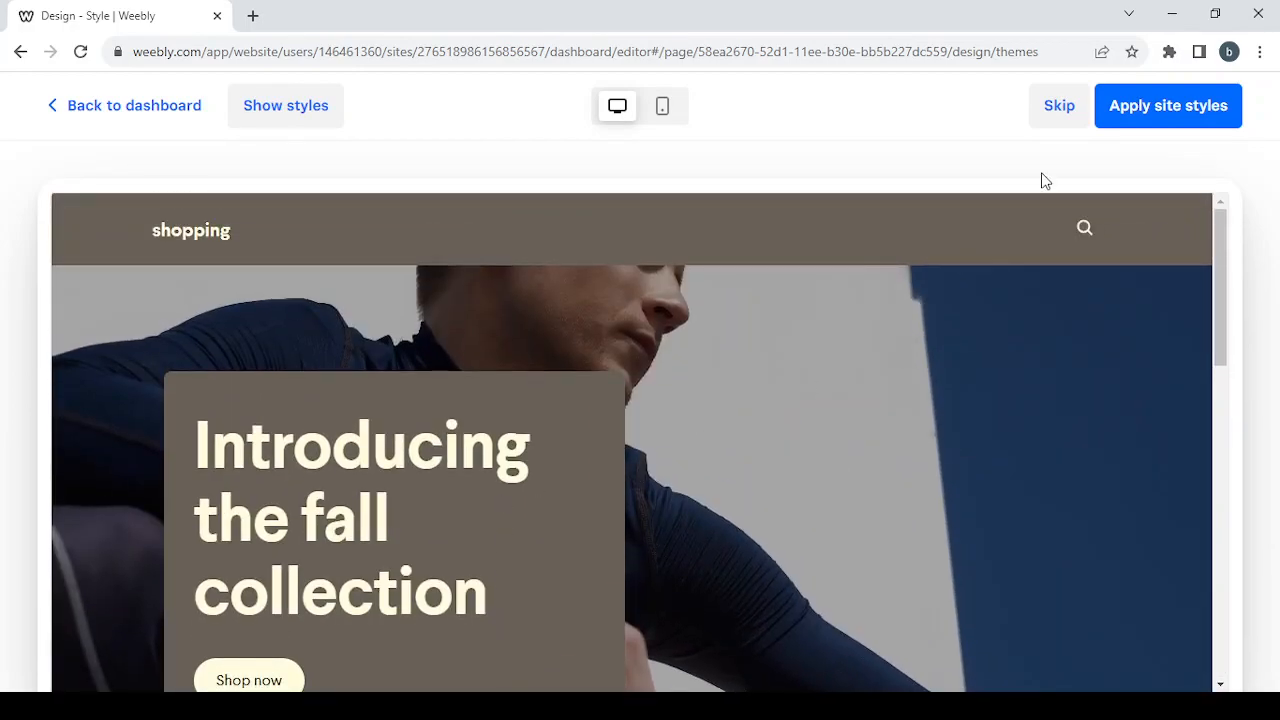
left_click(1175, 118)
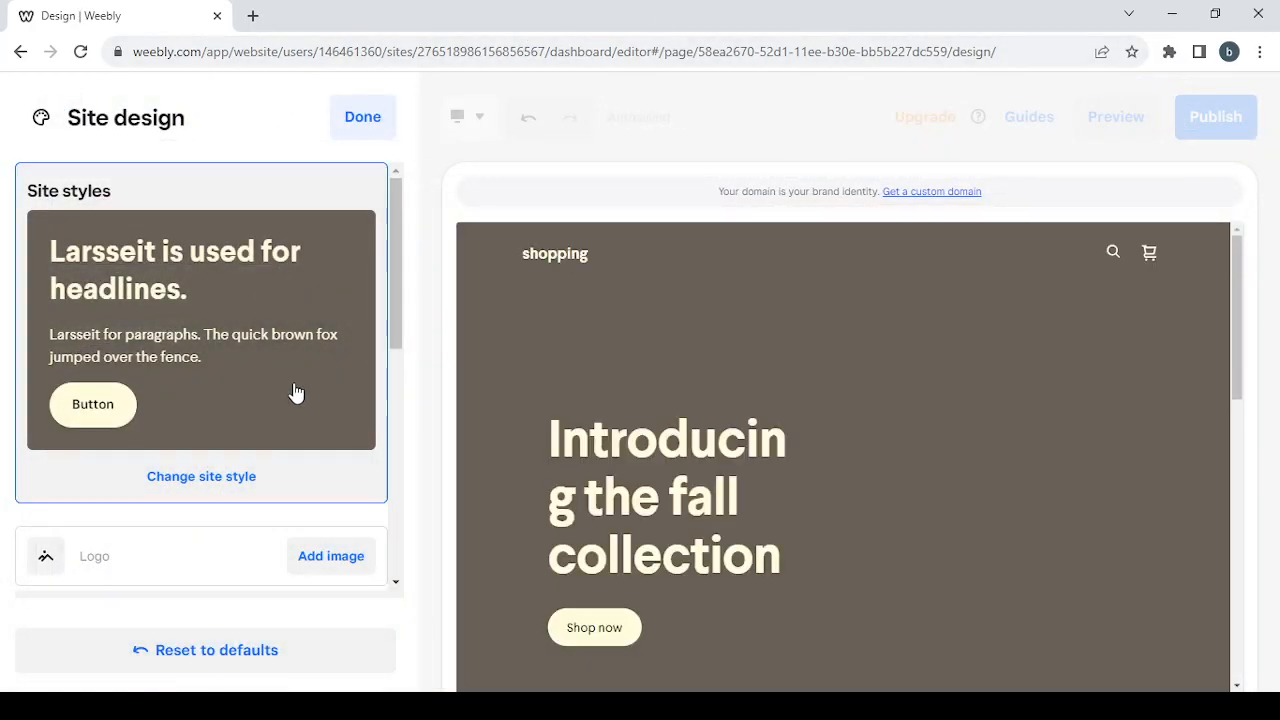
Change the site's font pairing to Comfortaa with Larsseit.
scroll(294, 394, "down", 2)
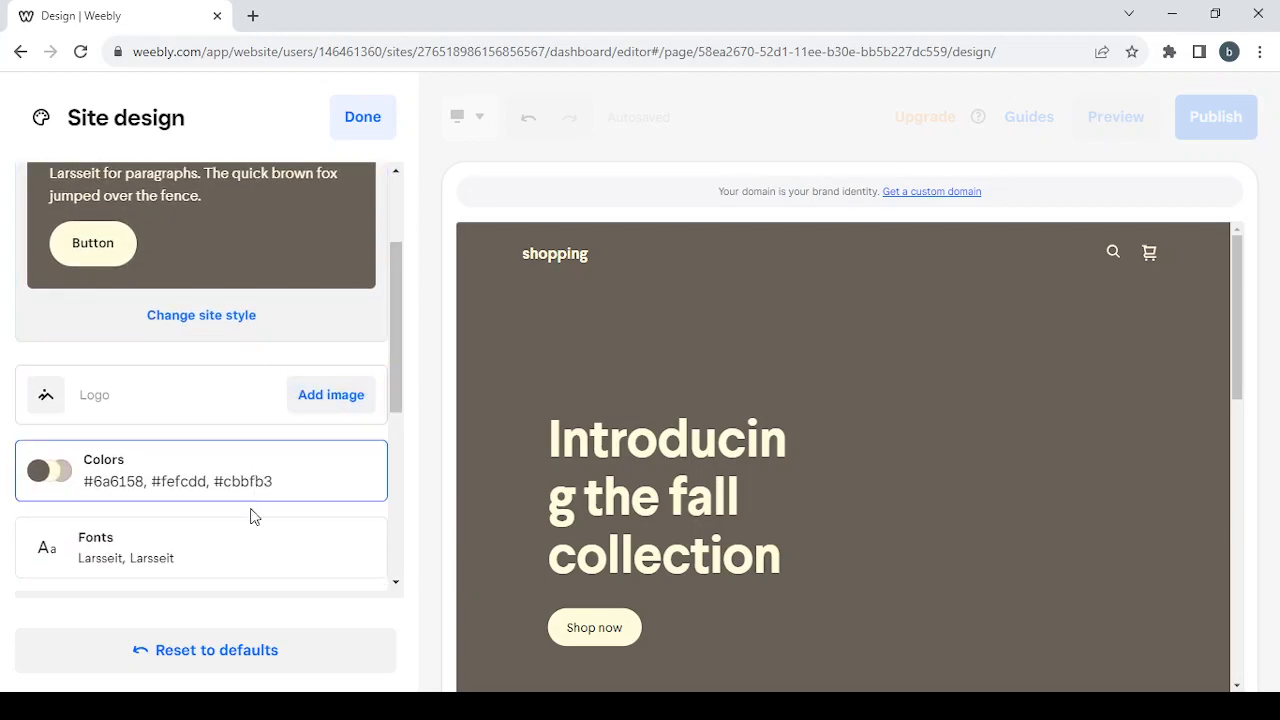
left_click(235, 576)
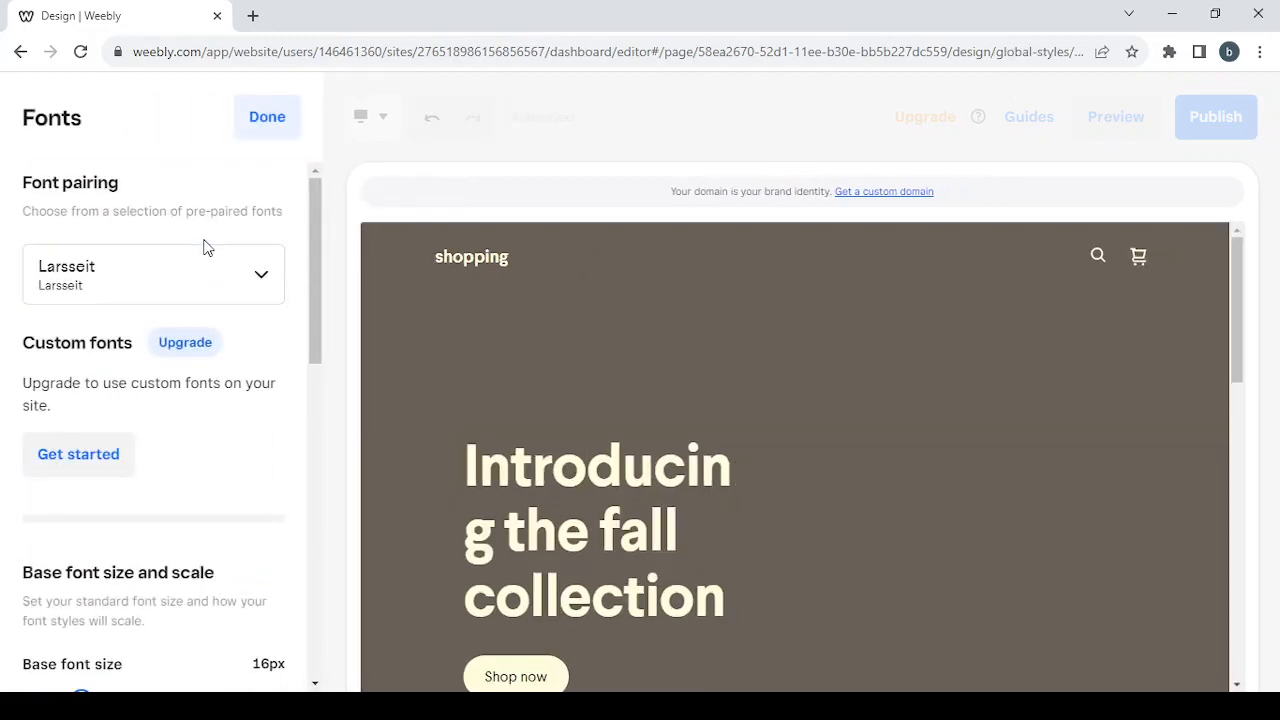
left_click(226, 286)
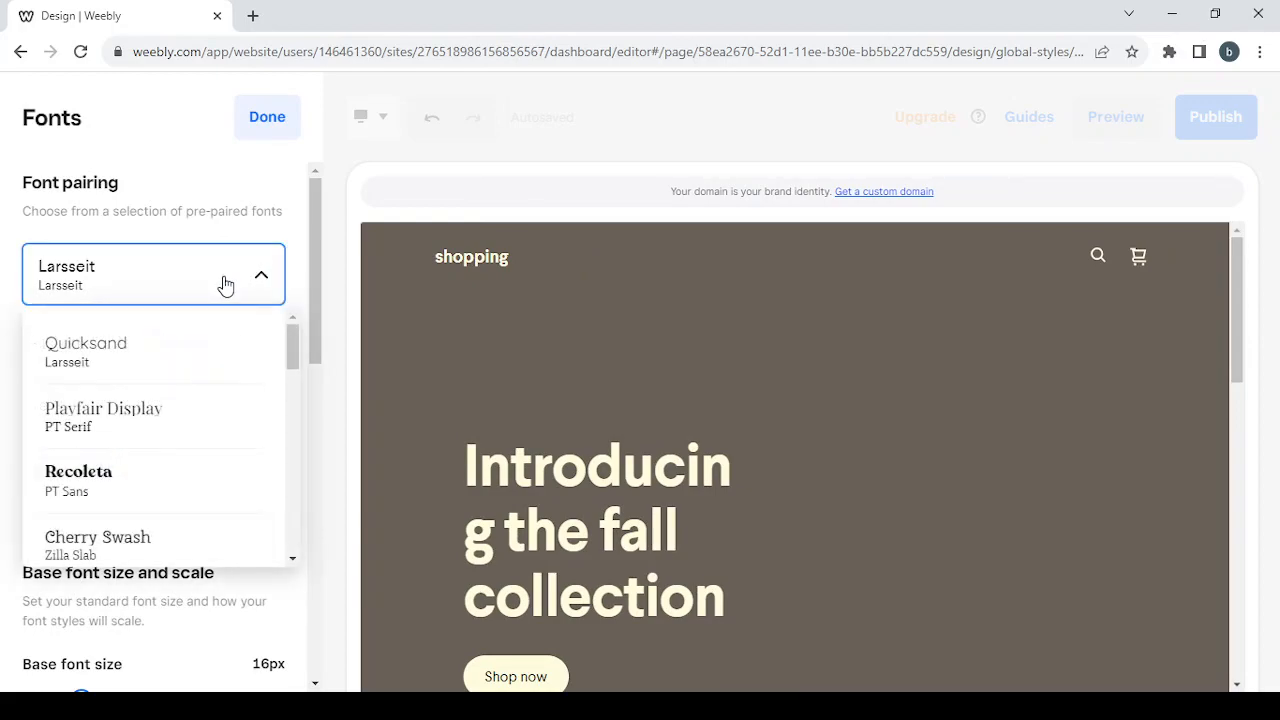
scroll(200, 402, "down", 2)
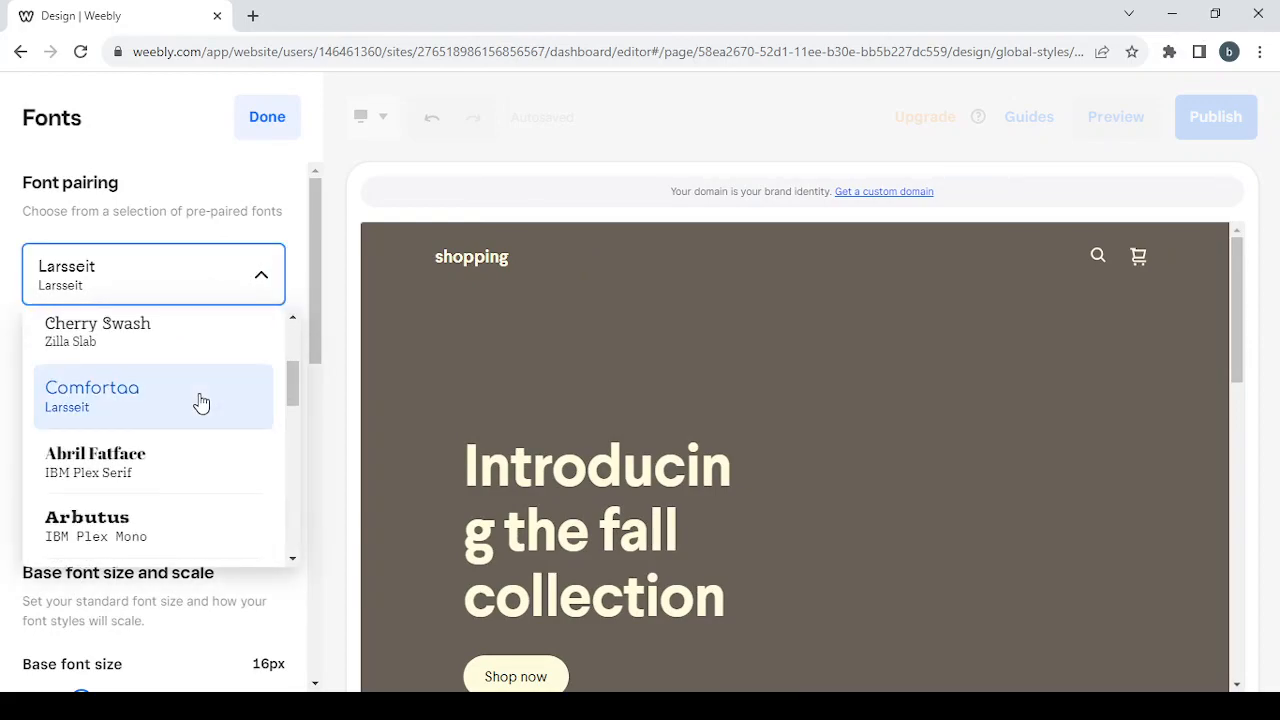
left_click(201, 401)
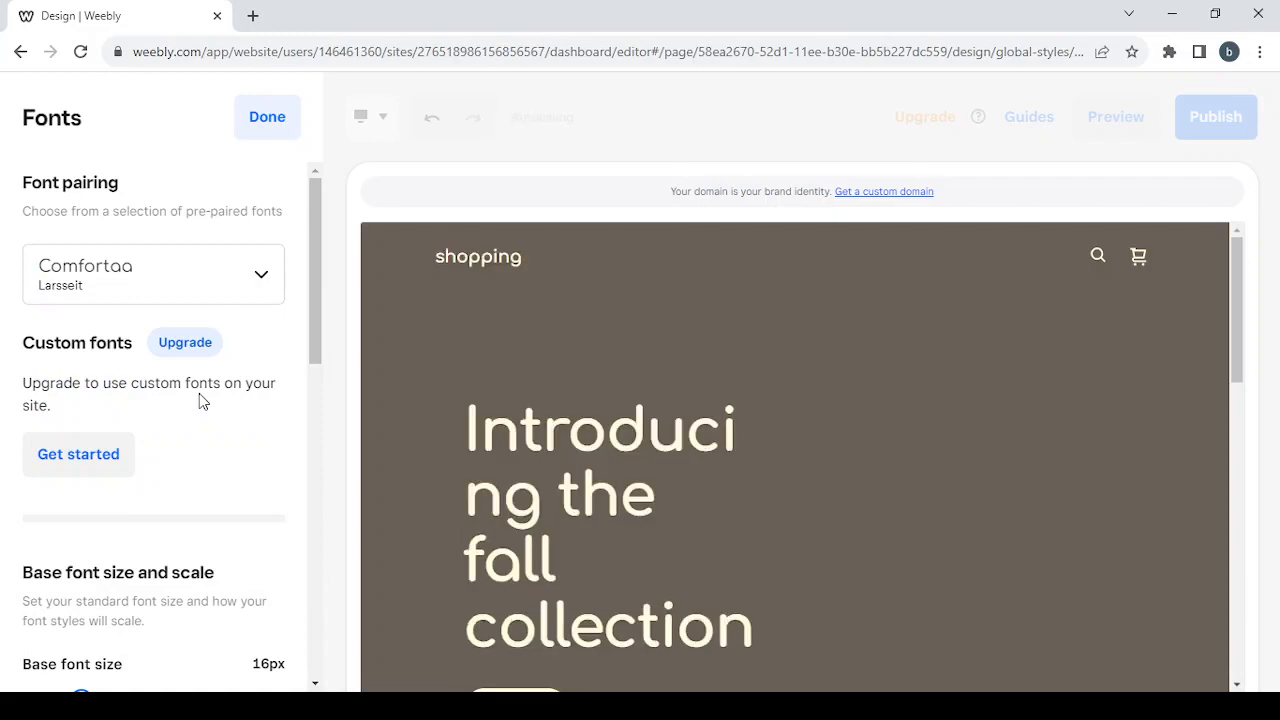
Set the type scale to x1.29 and the base font size to 18px, and finish the font settings.
scroll(200, 400, "down", 3)
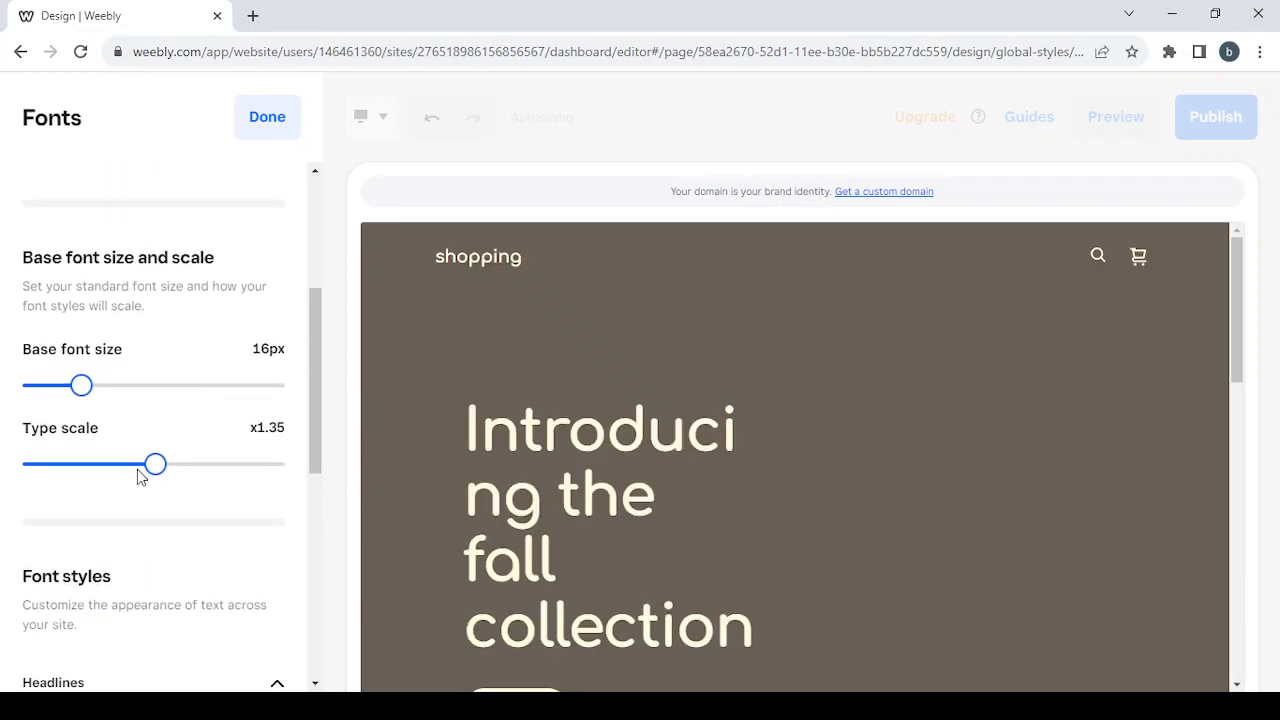
left_click(138, 465)
left_click_drag(123, 472, 121, 466)
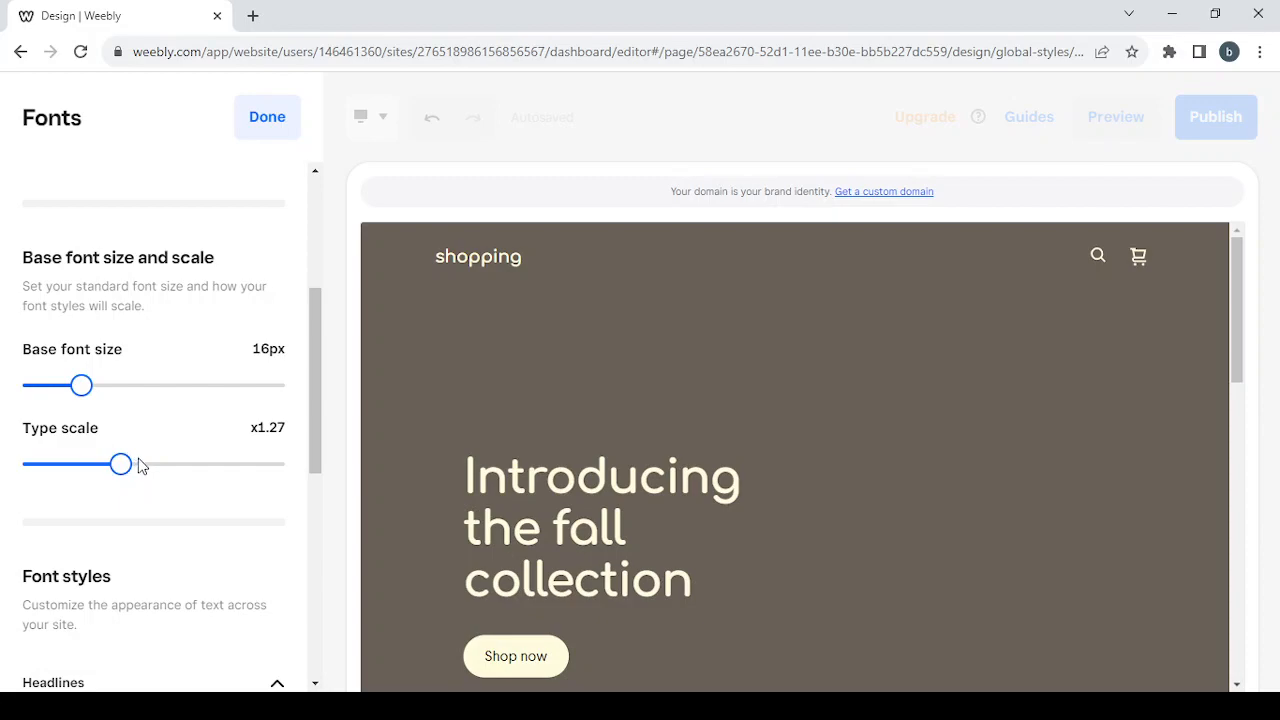
left_click_drag(123, 474, 131, 474)
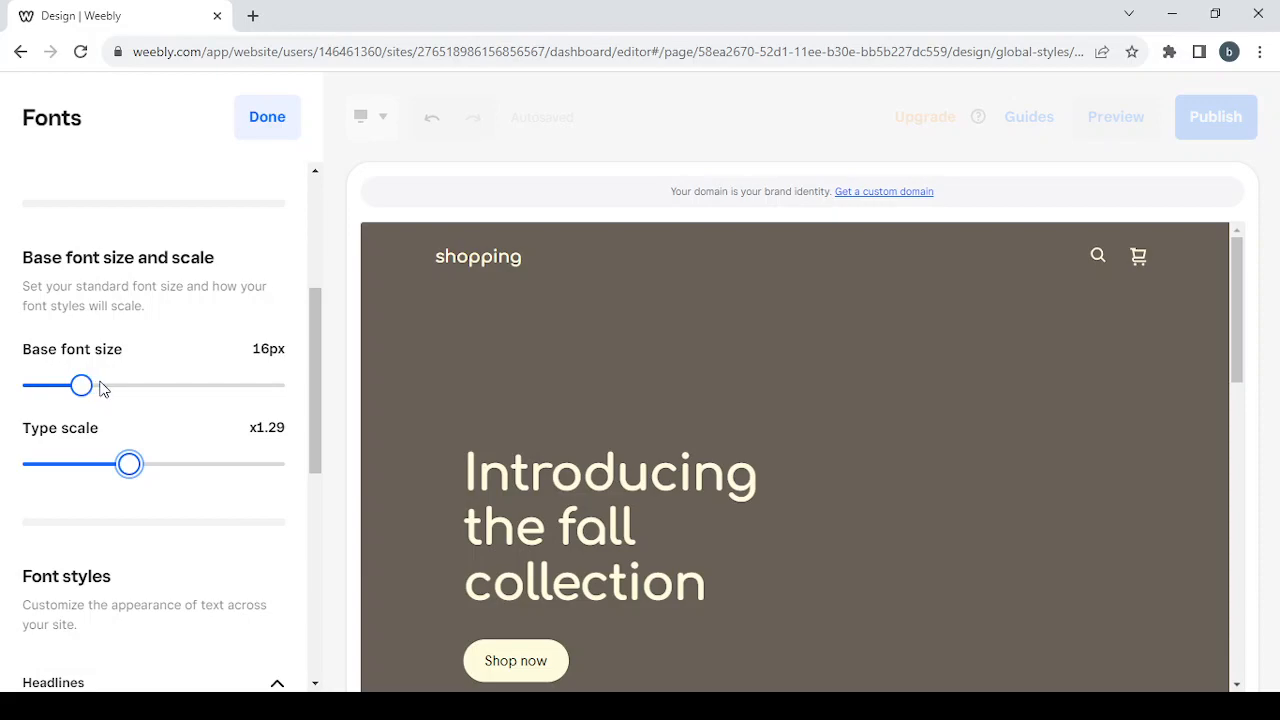
left_click_drag(88, 393, 128, 389)
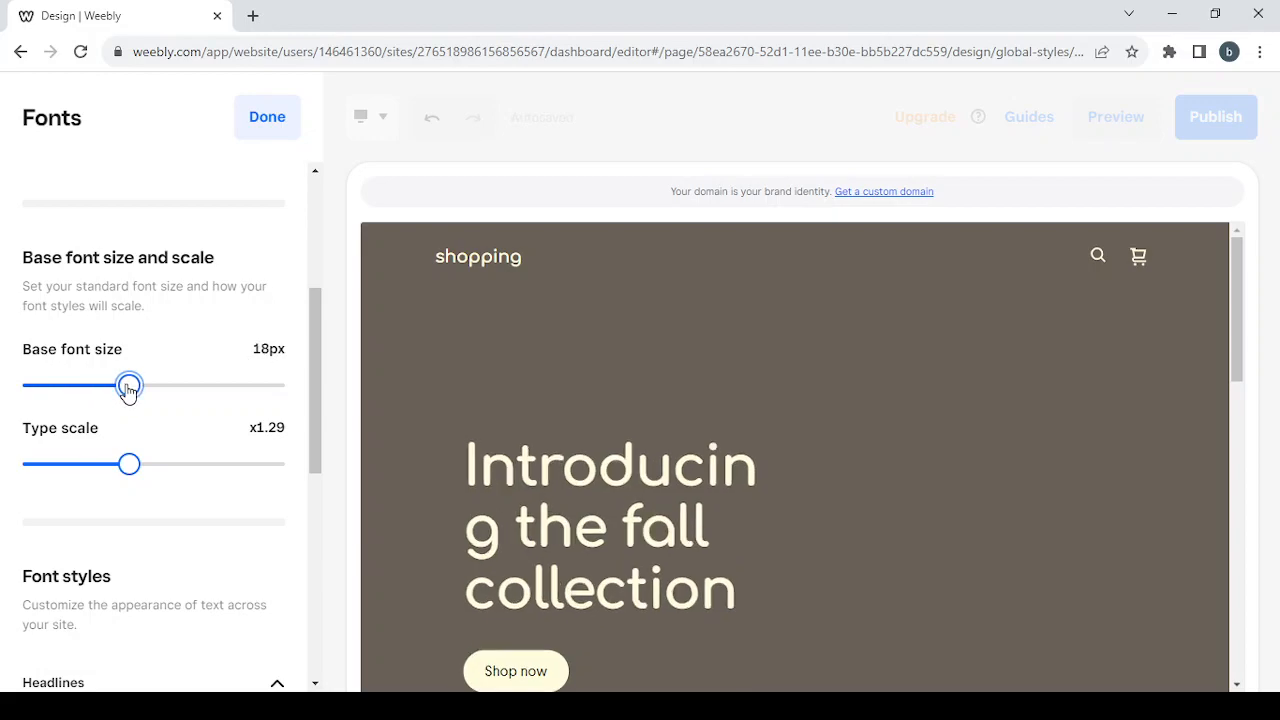
scroll(240, 405, "down", 3)
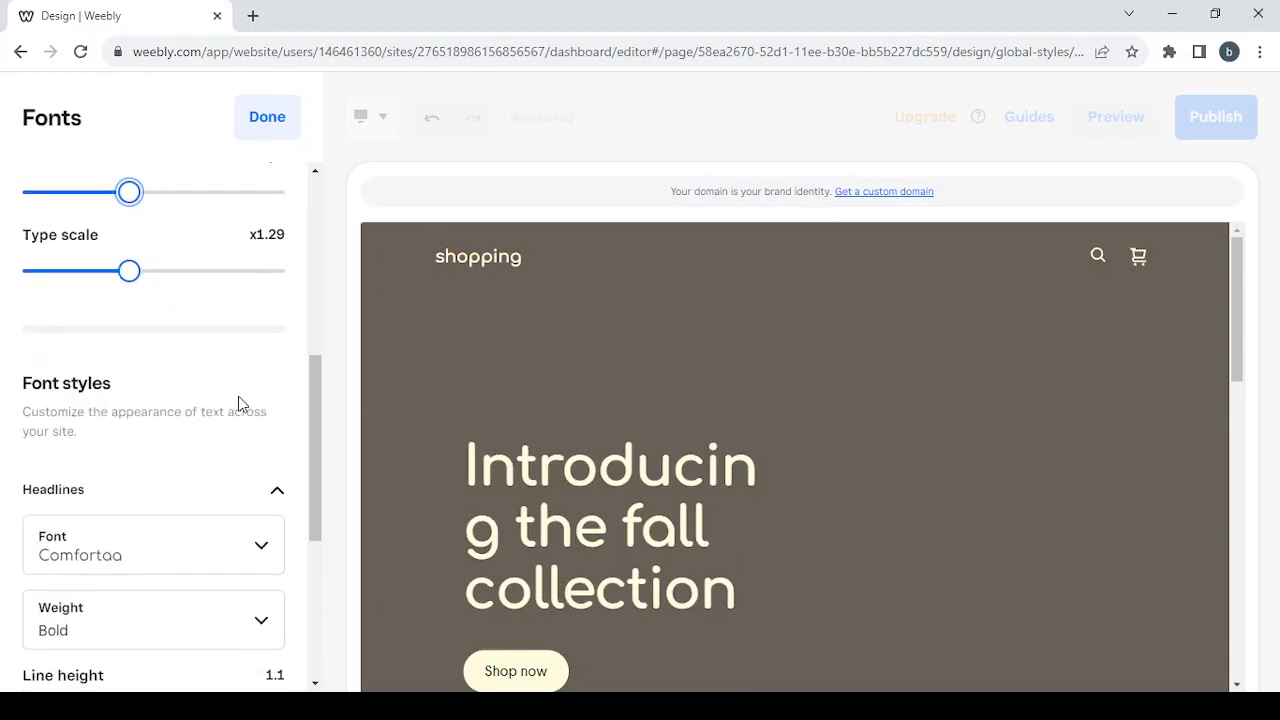
scroll(240, 405, "down", 3)
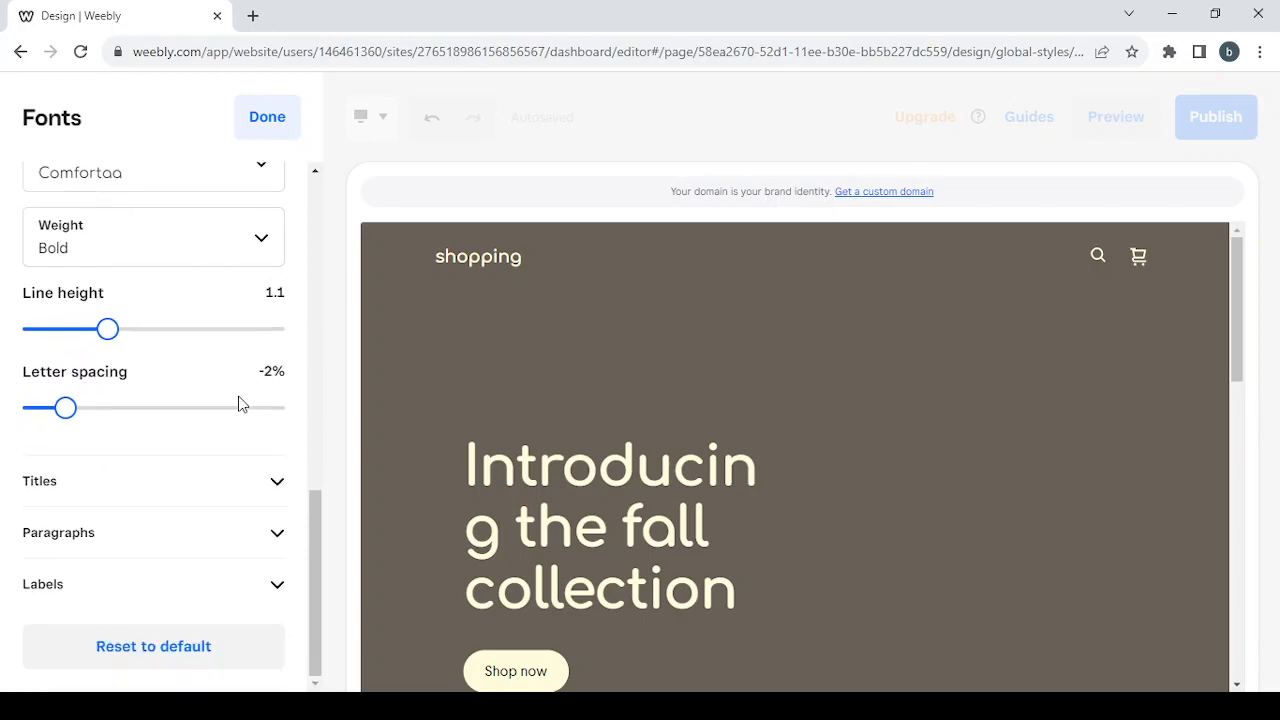
scroll(238, 404, "up", 6)
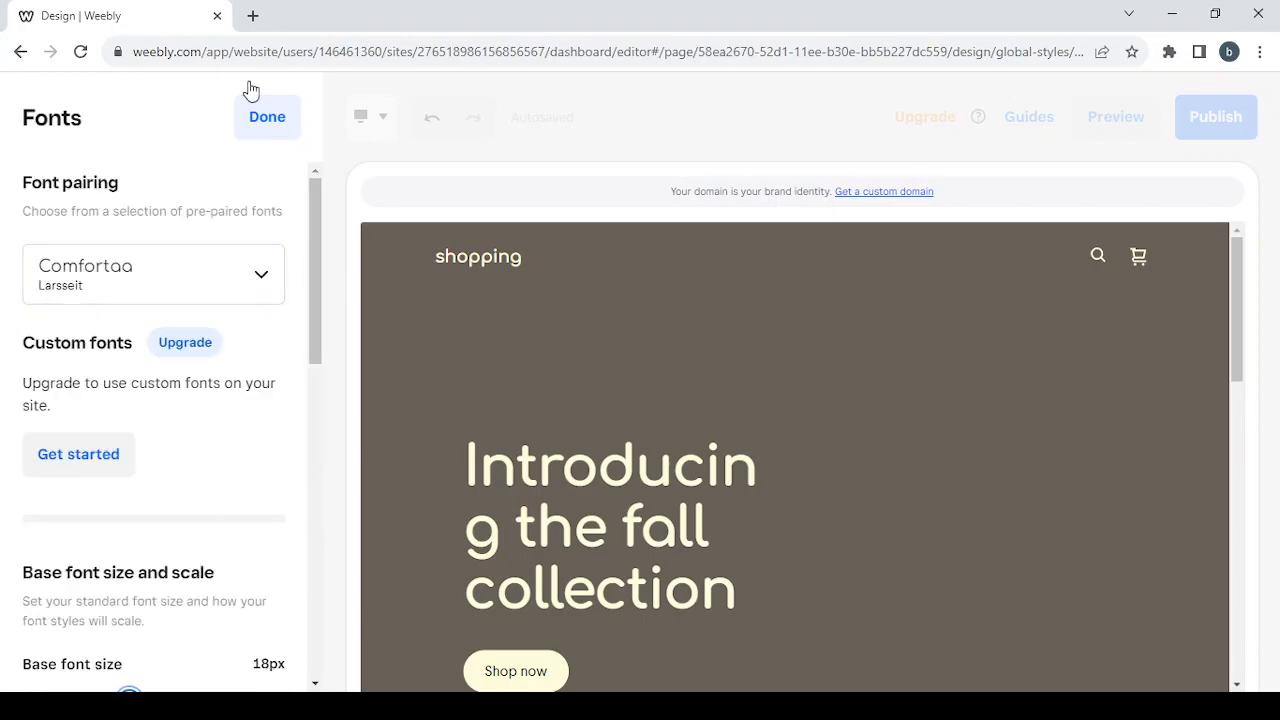
left_click(266, 118)
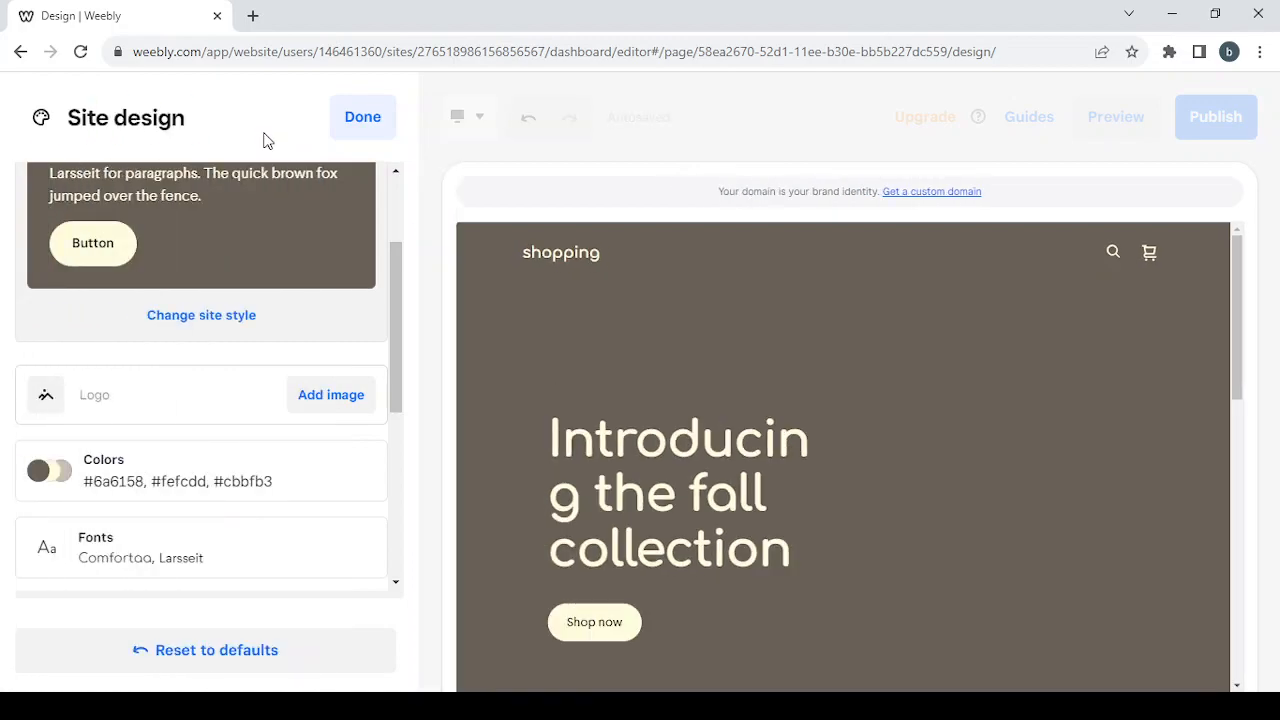
Set the shape of both the buttons and form fields and the images to Rounded.
scroll(366, 417, "down", 2)
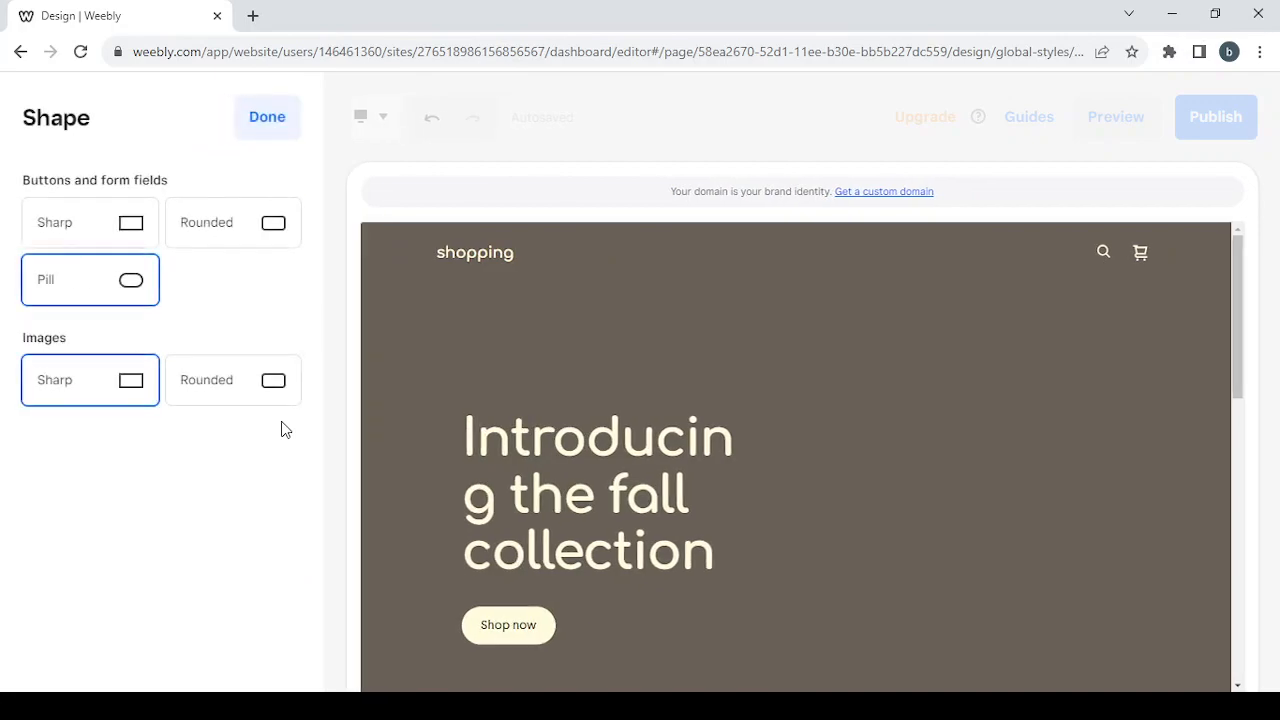
left_click(244, 222)
left_click(249, 384)
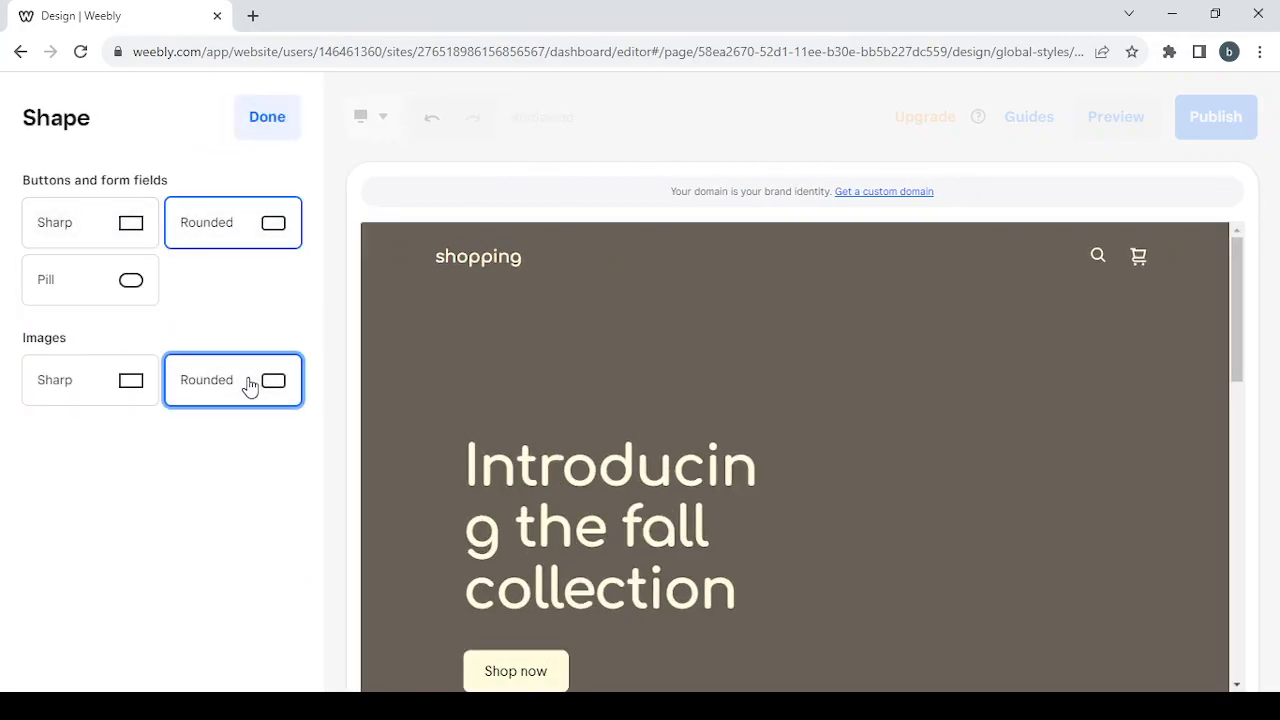
left_click(270, 117)
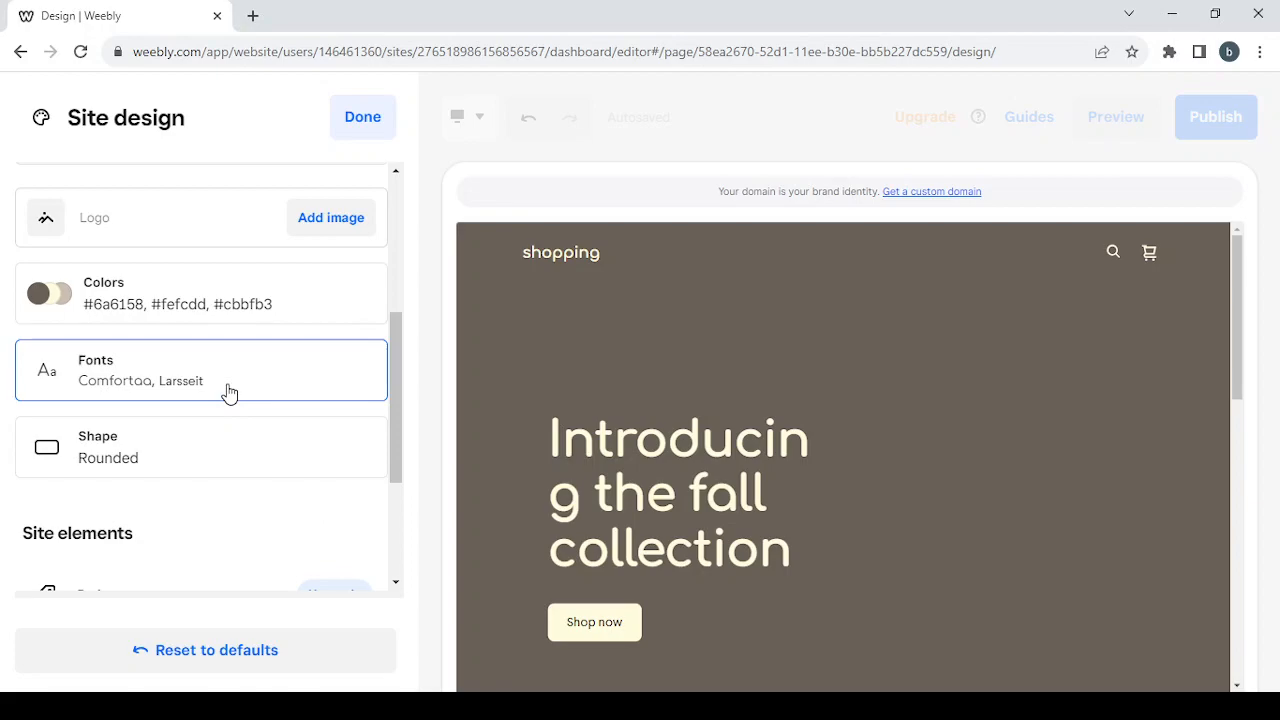
Look through the site elements options and finish the site design.
scroll(229, 394, "down", 3)
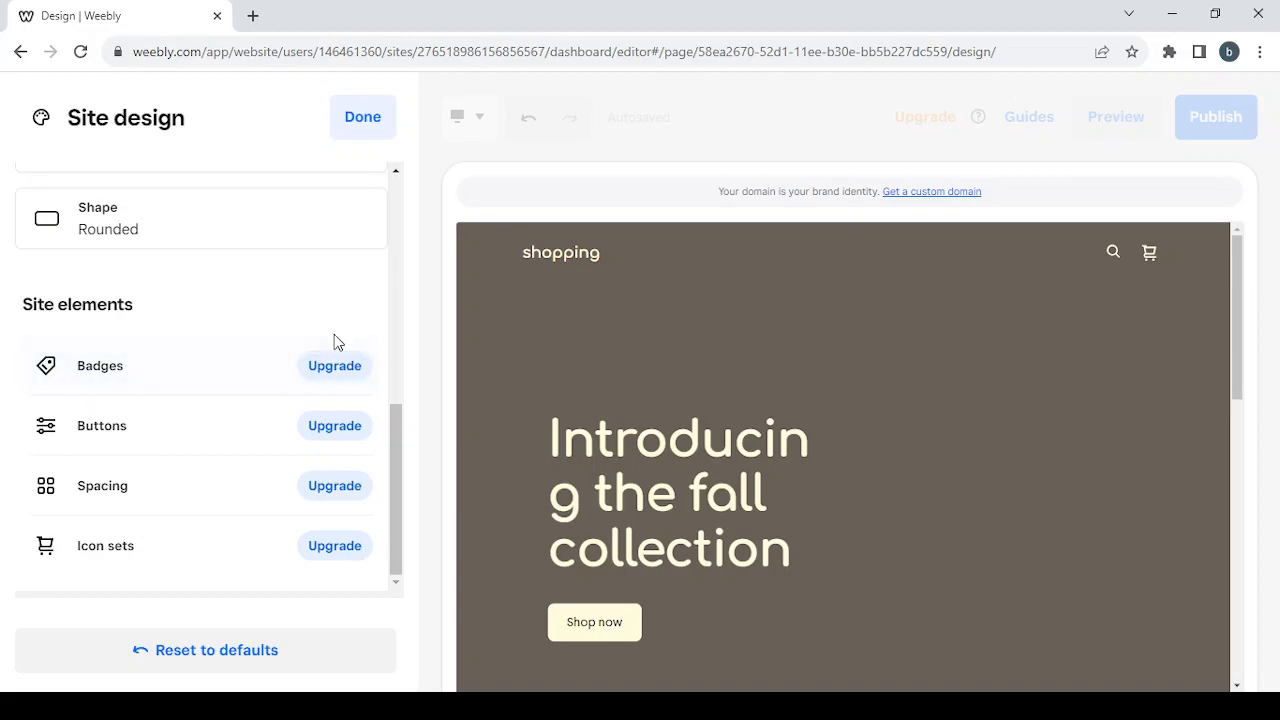
scroll(293, 190, "up", 5)
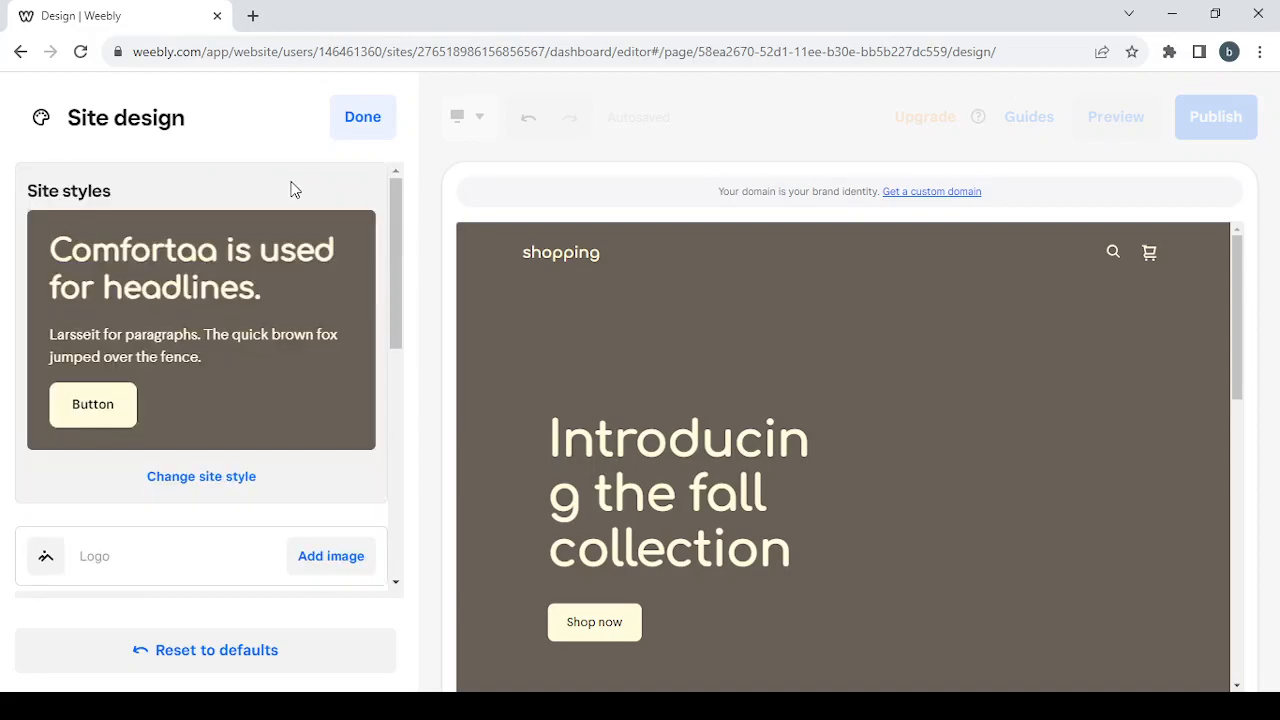
left_click(362, 116)
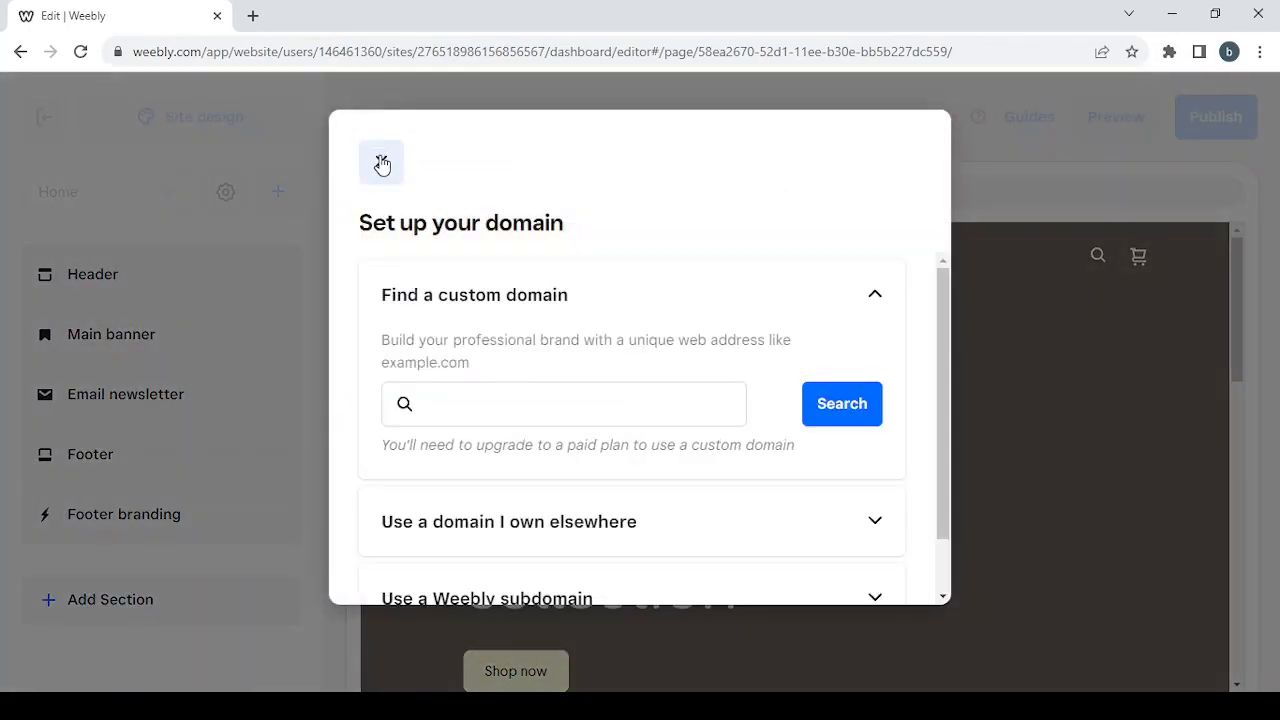
Dismiss the domain setup dialog, the page list guide and the scrolling text tip.
left_click(382, 160)
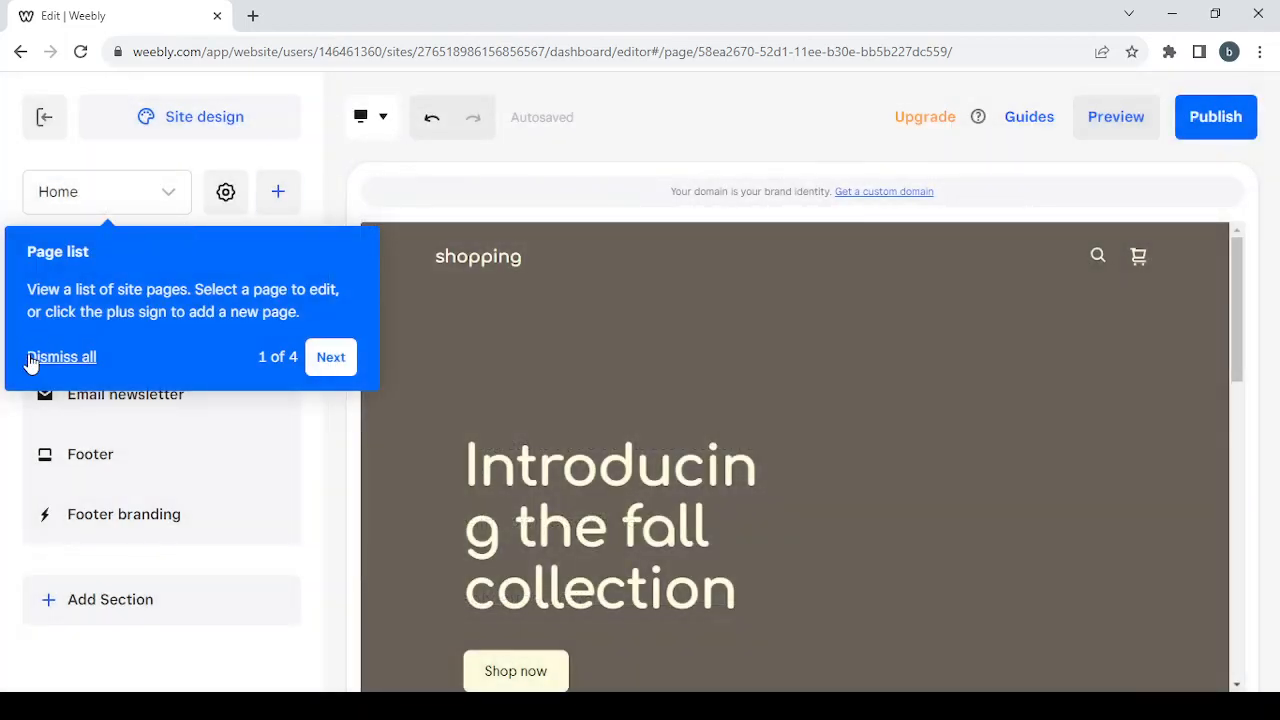
left_click(30, 362)
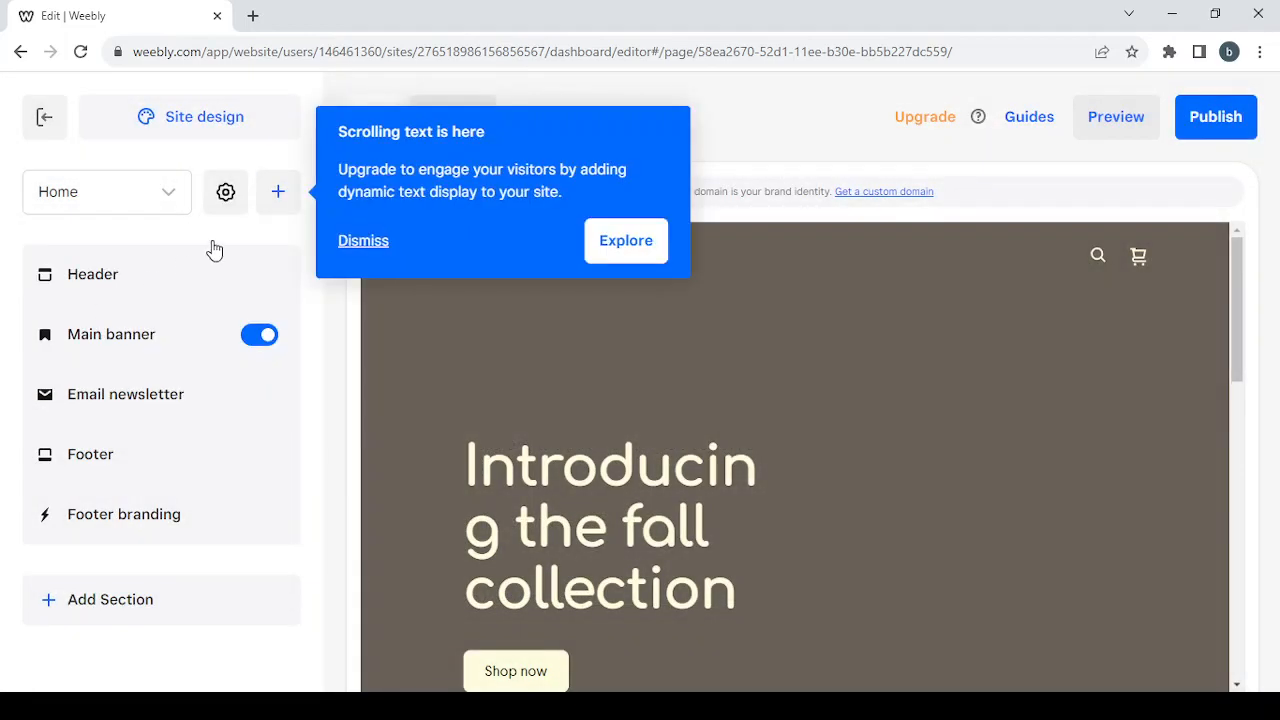
left_click(362, 246)
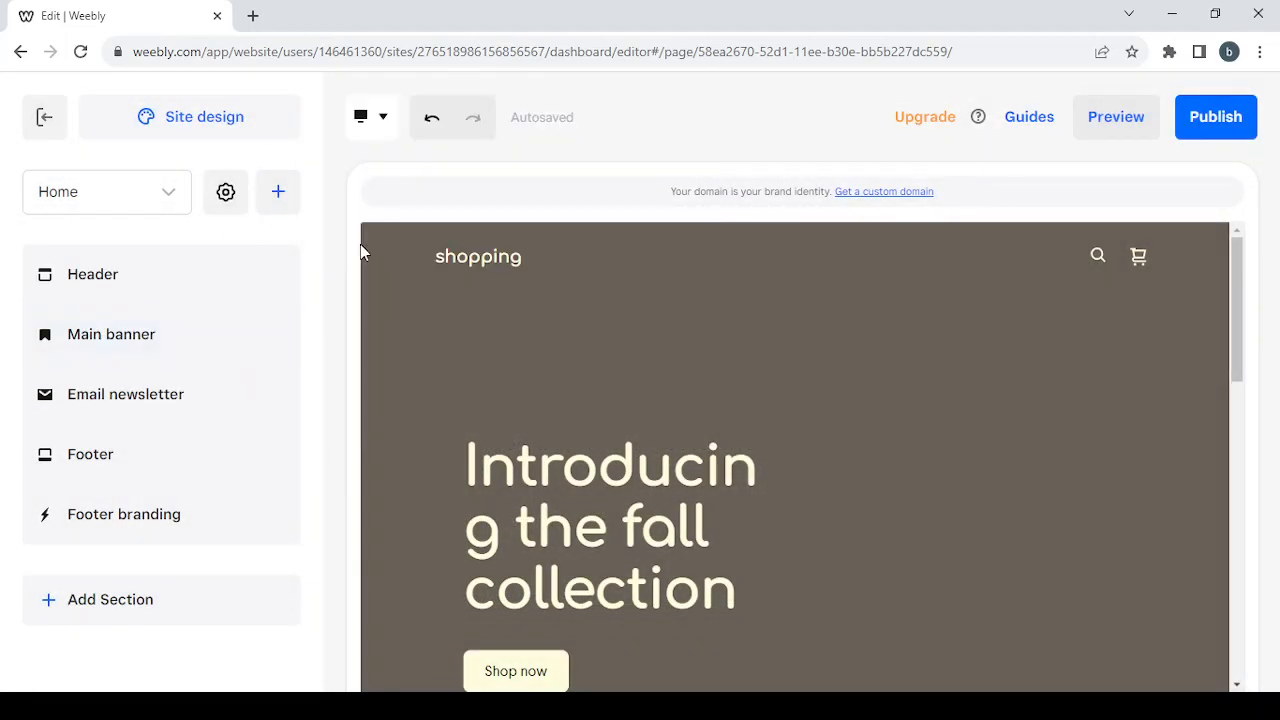
Review the options for adding content to the Home page and the header section's customization and content settings.
left_click(283, 191)
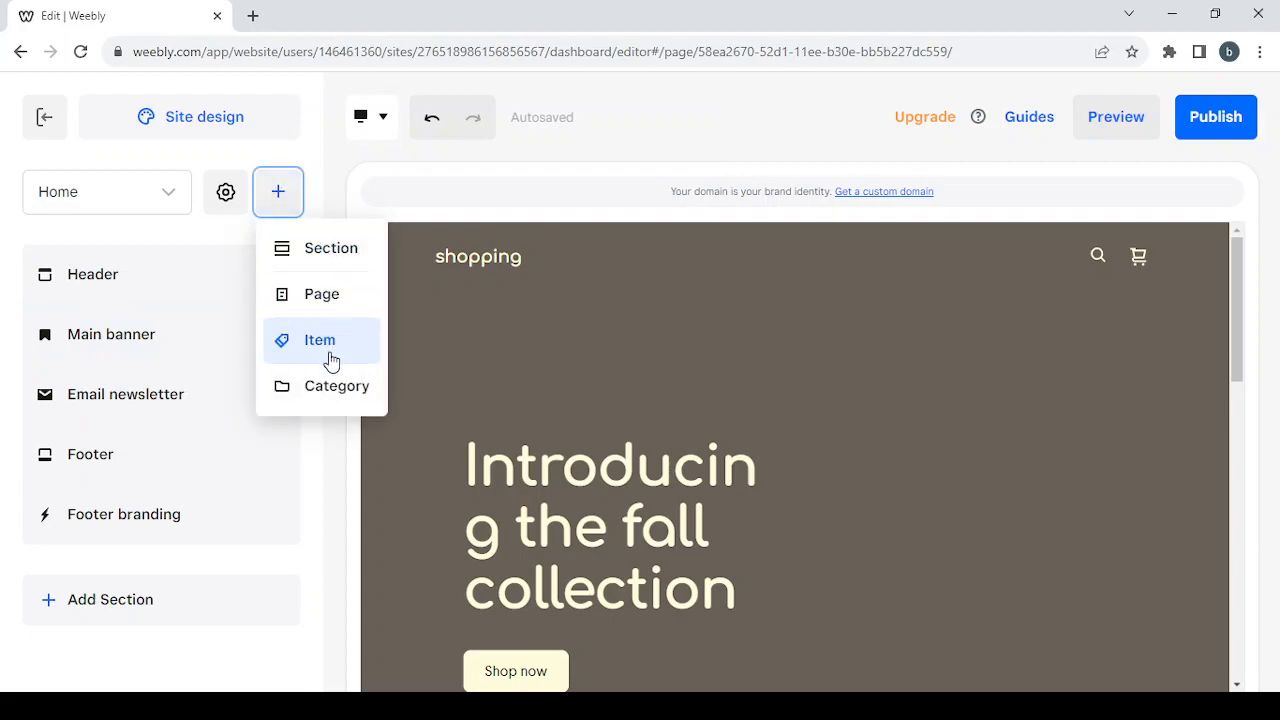
left_click(279, 211)
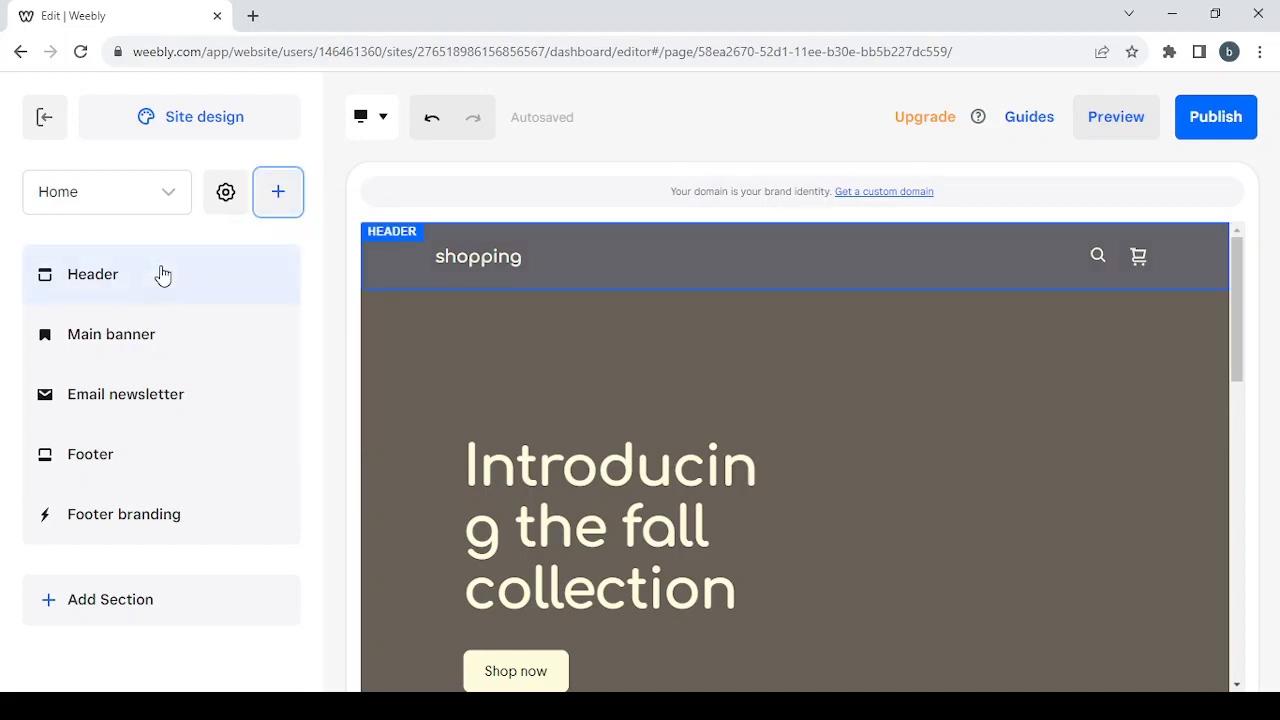
left_click(205, 297)
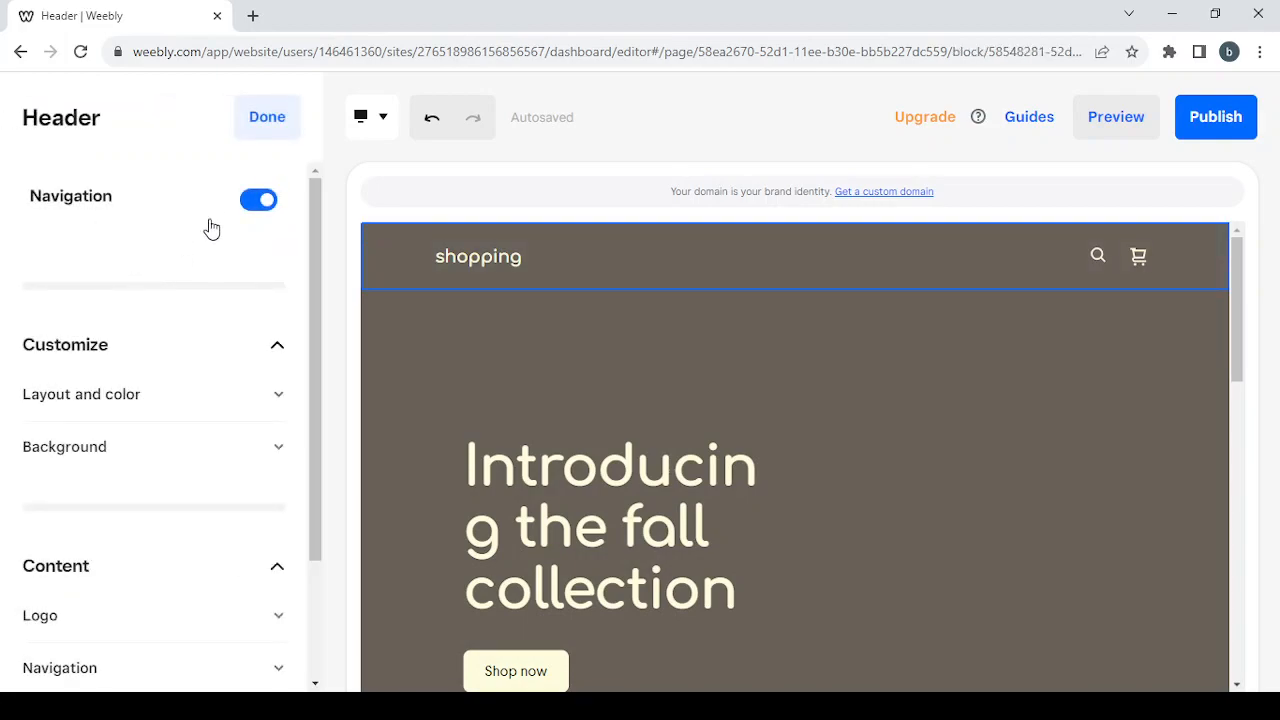
scroll(194, 380, "down", 5)
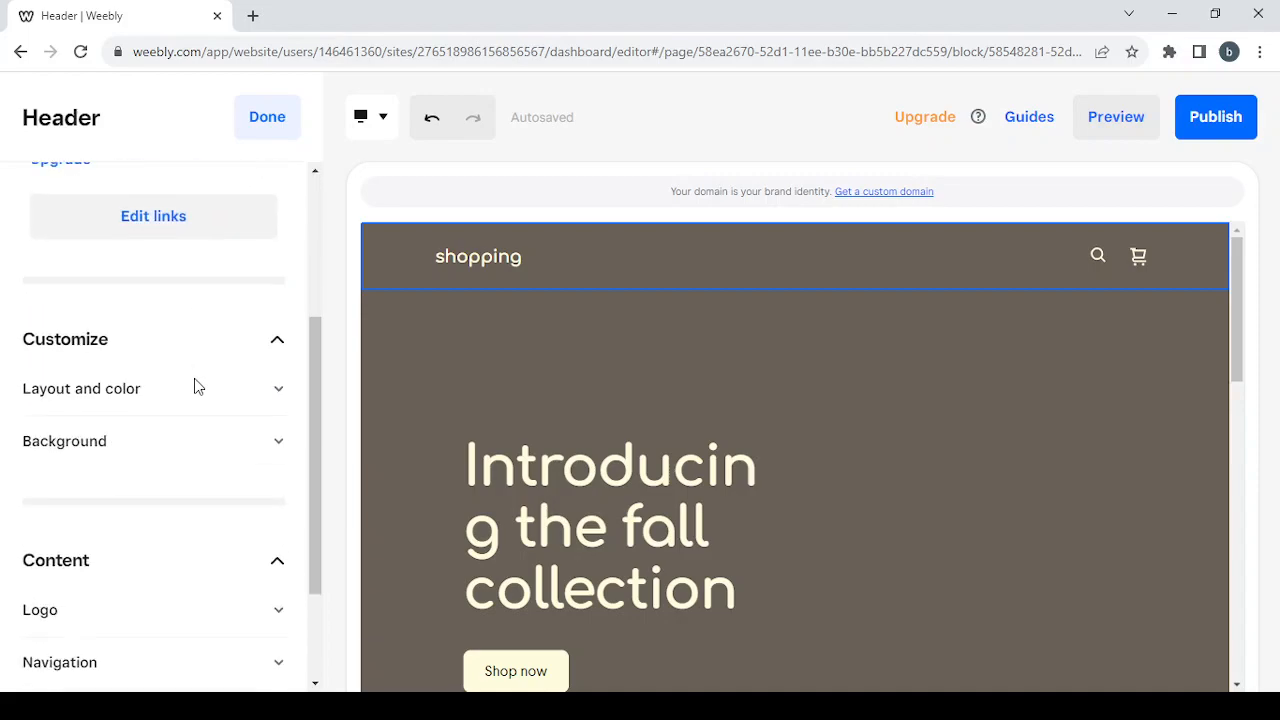
scroll(196, 386, "up", 1)
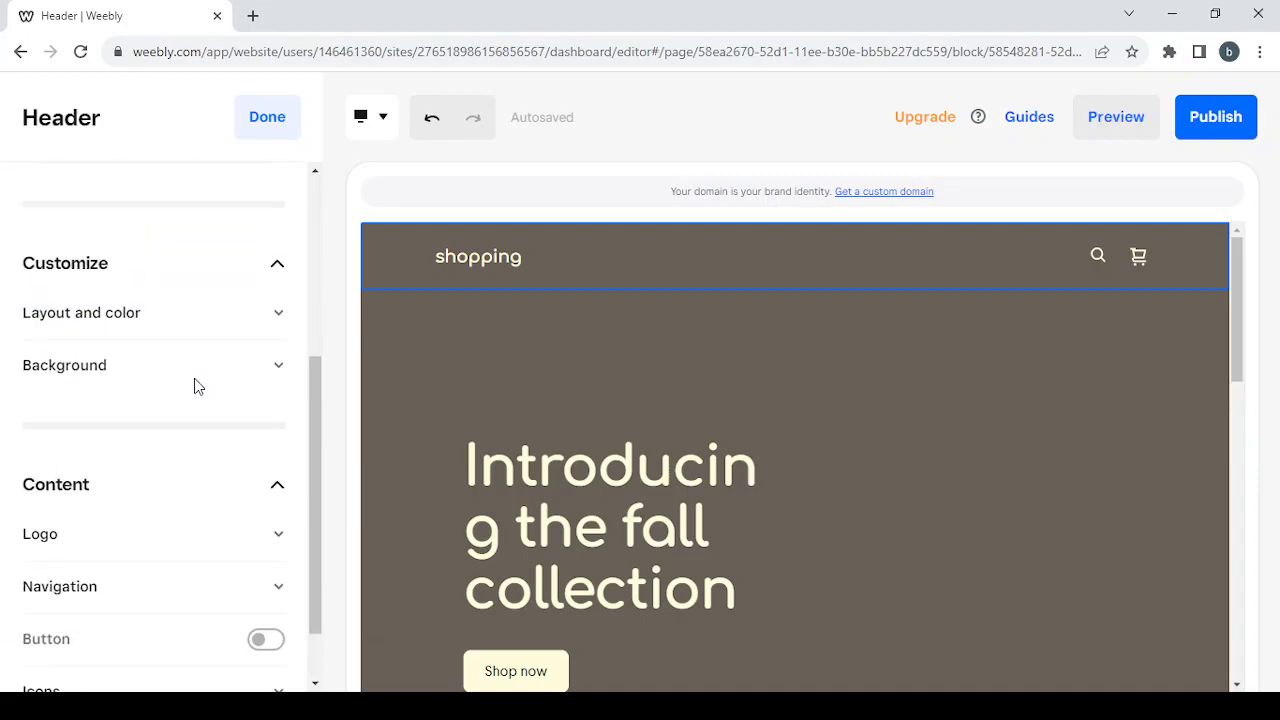
scroll(110, 516, "up", 3)
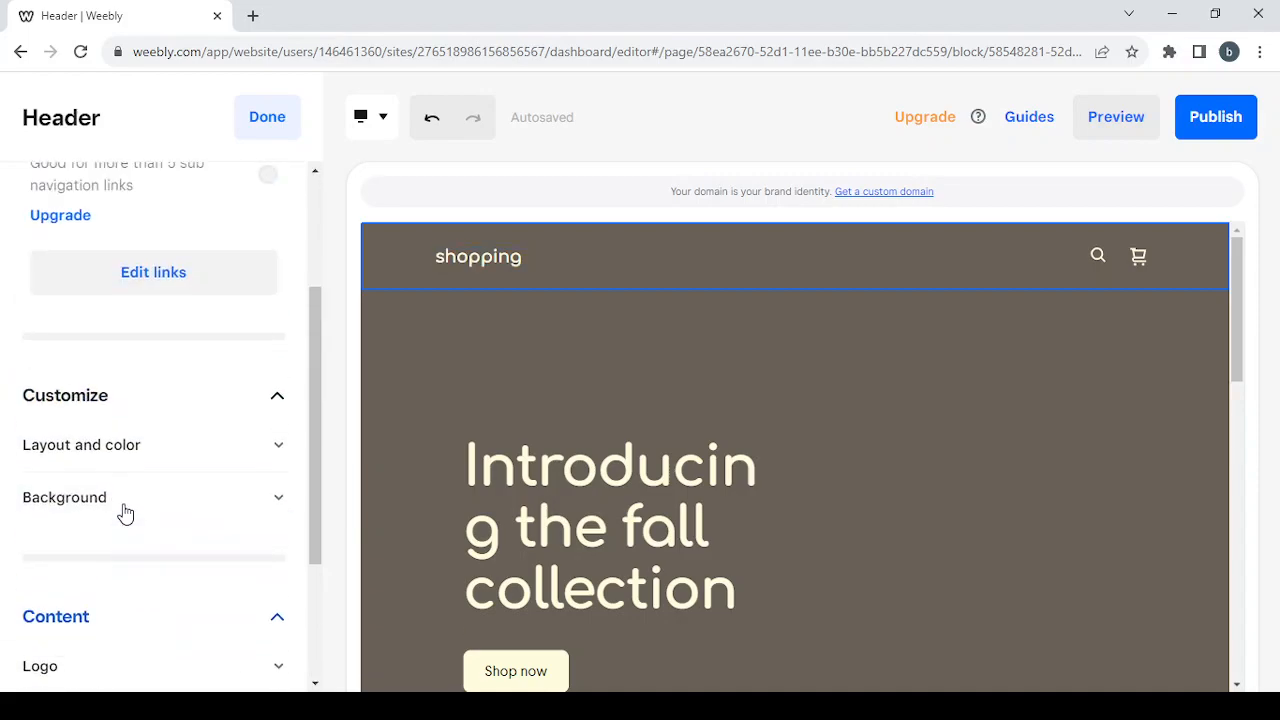
left_click(268, 118)
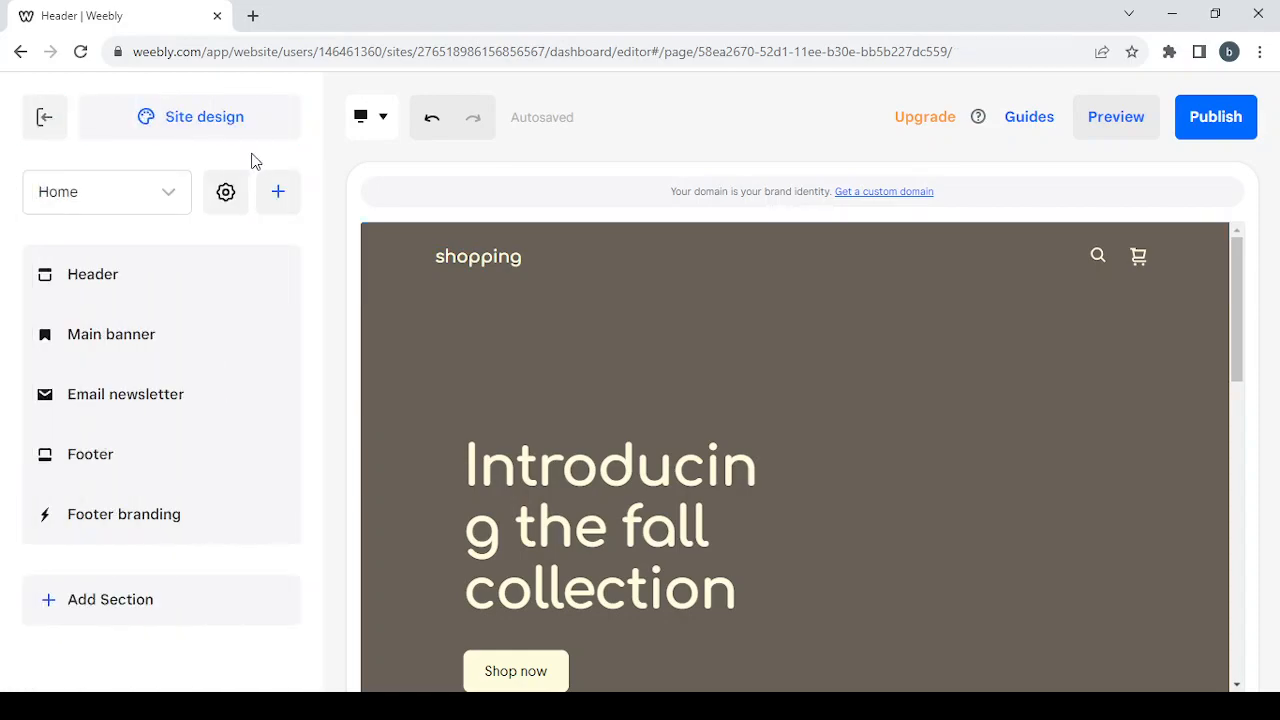
Open and close the main banner settings, and hide the main banner section and show it again.
left_click(171, 343)
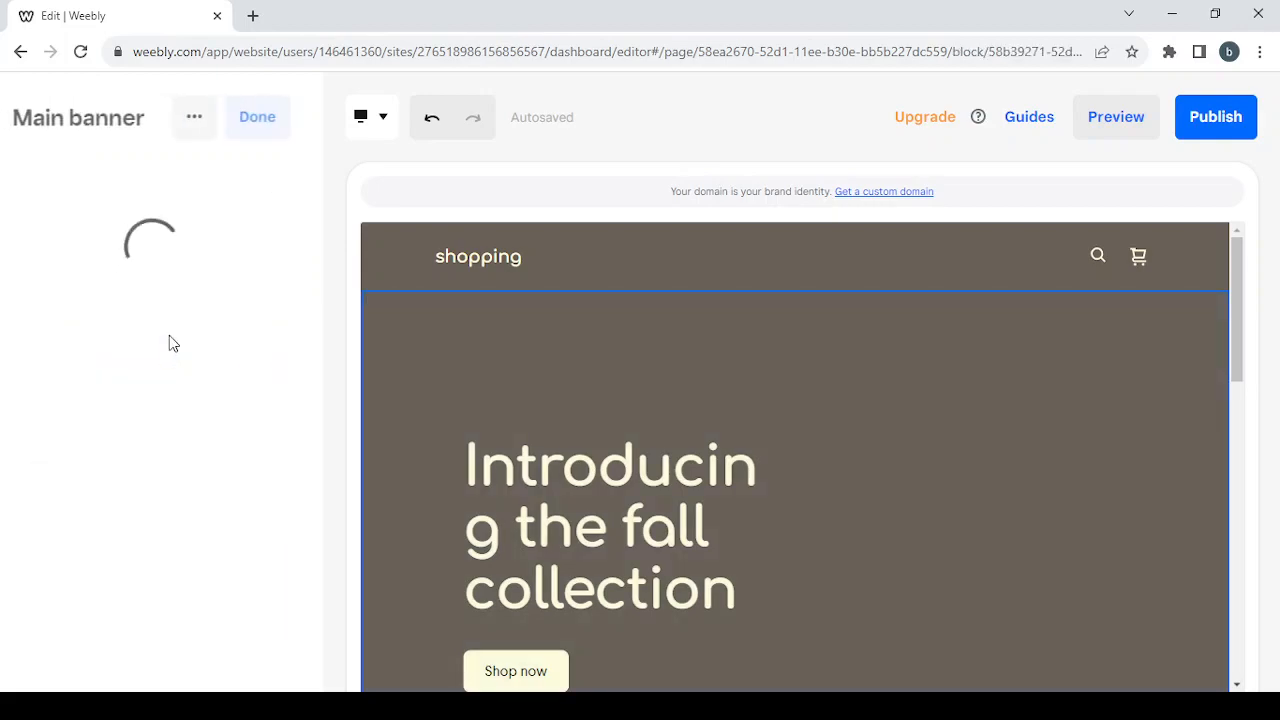
left_click(267, 117)
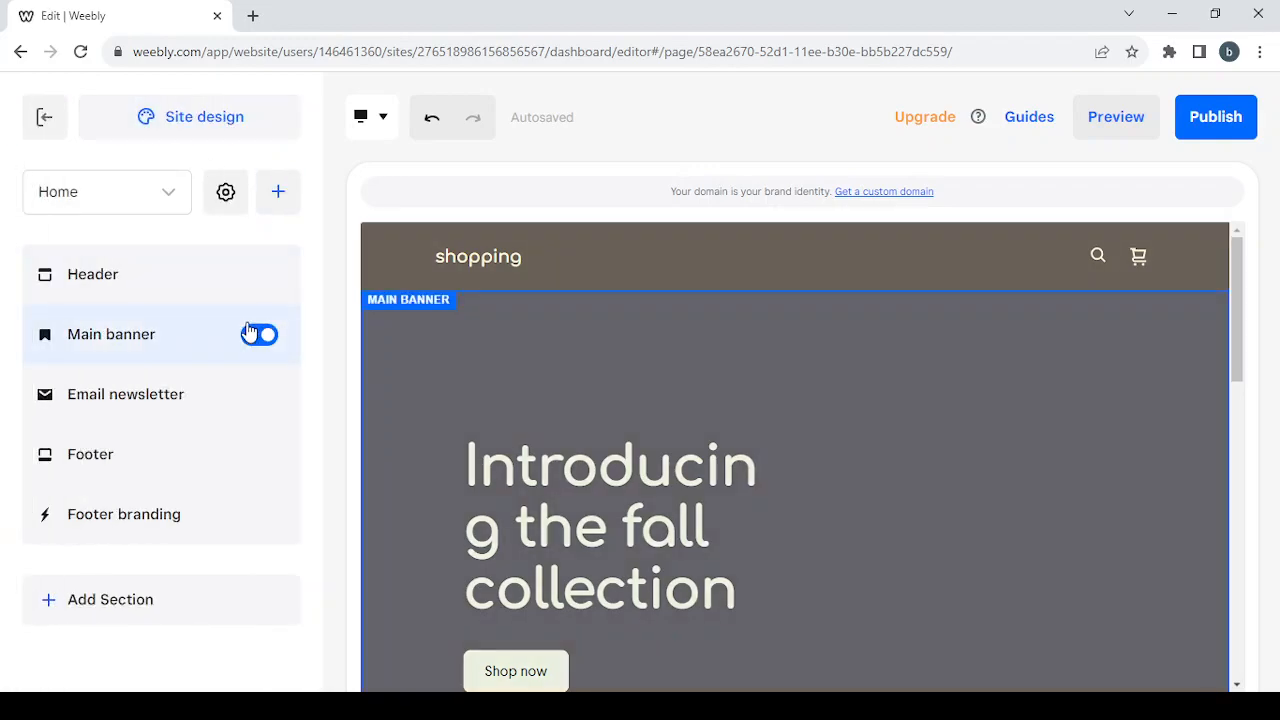
left_click(257, 340)
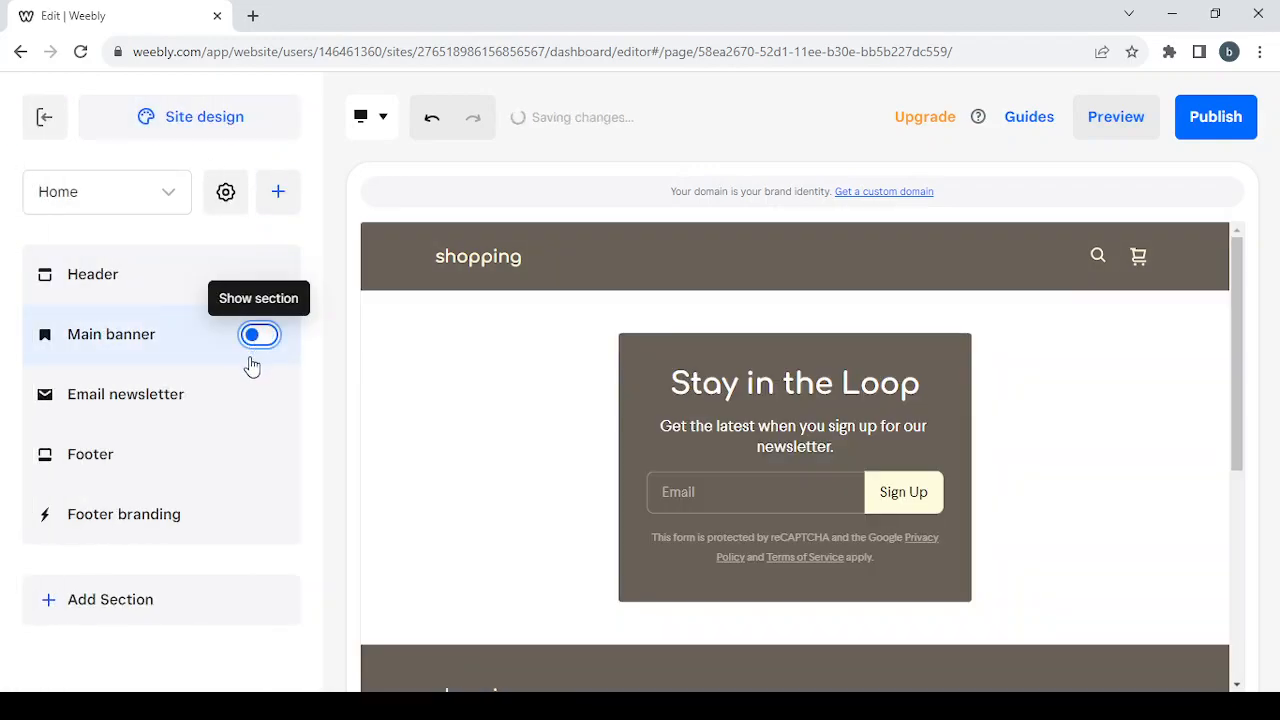
left_click(258, 342)
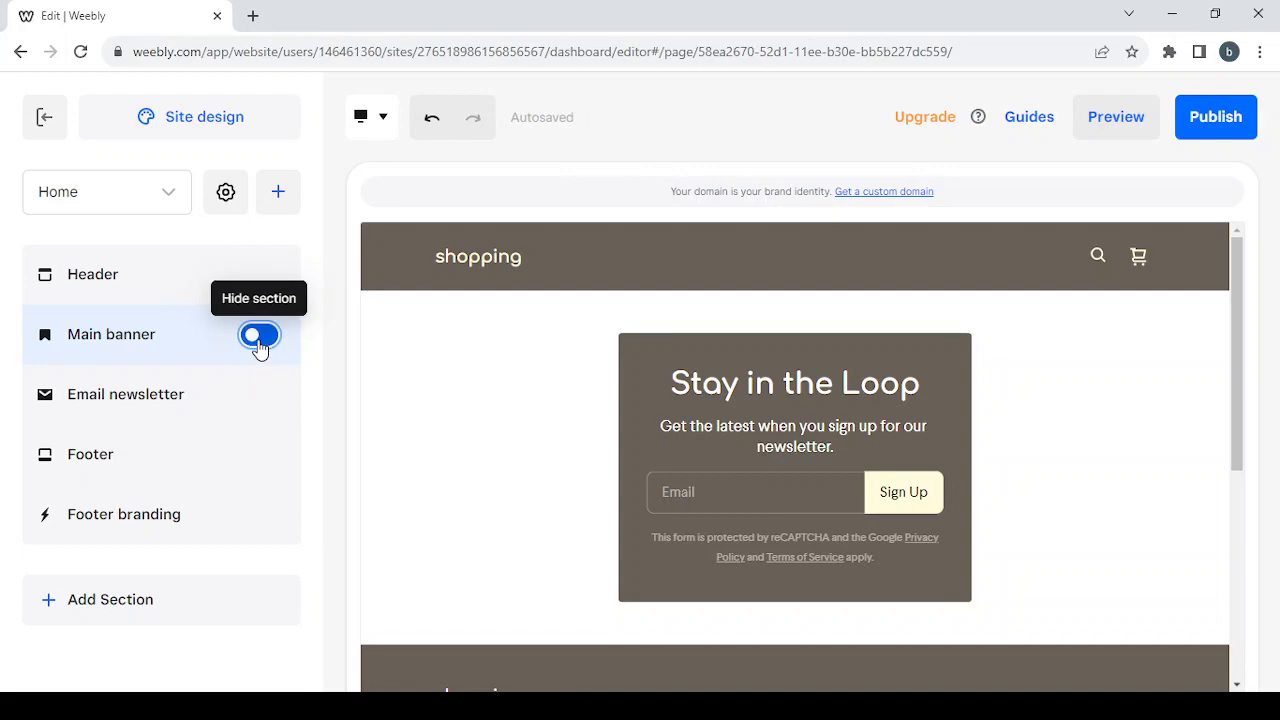
Check the additional options of the email newsletter section and go to the footer section.
mouse_move(180, 402)
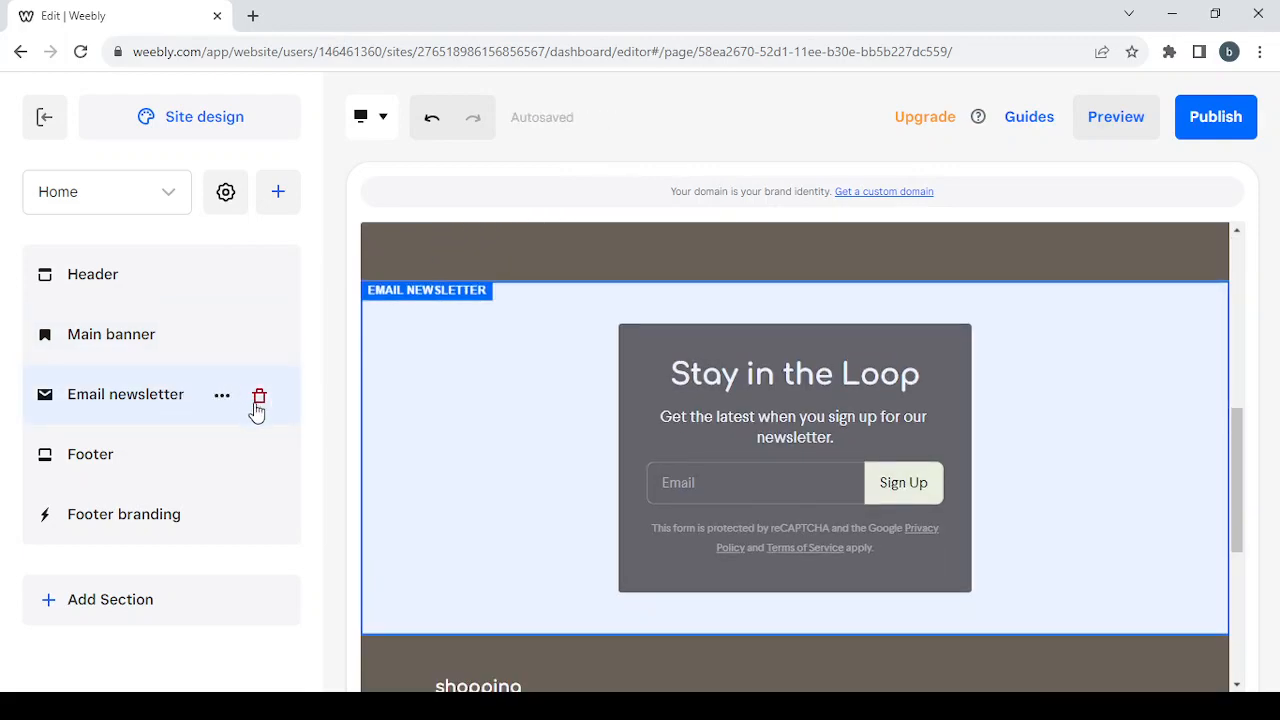
left_click(220, 398)
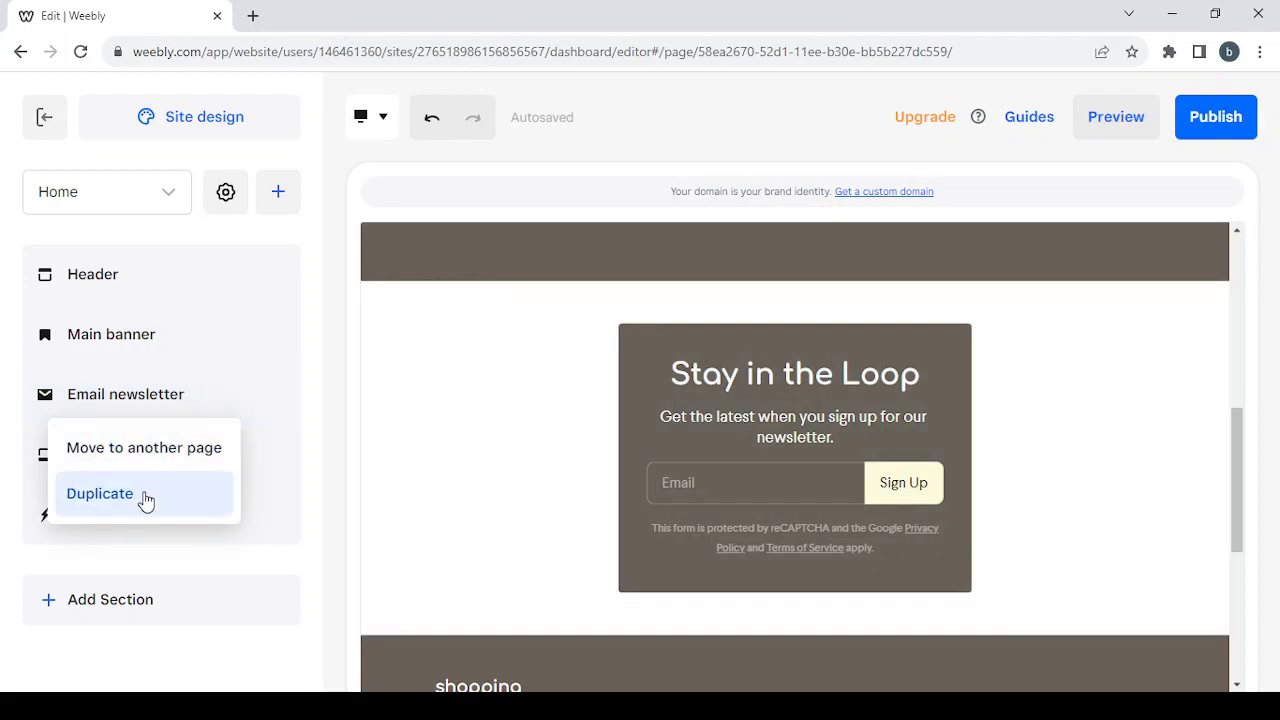
left_click(220, 398)
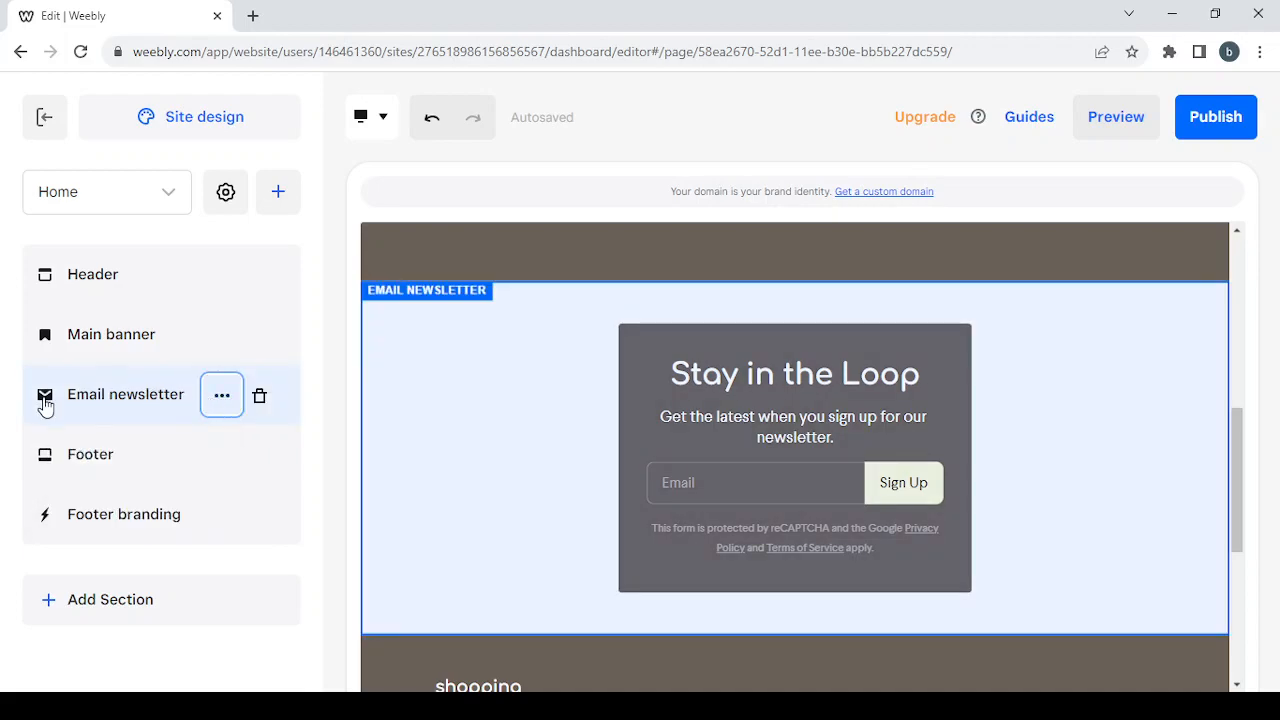
left_click(122, 464)
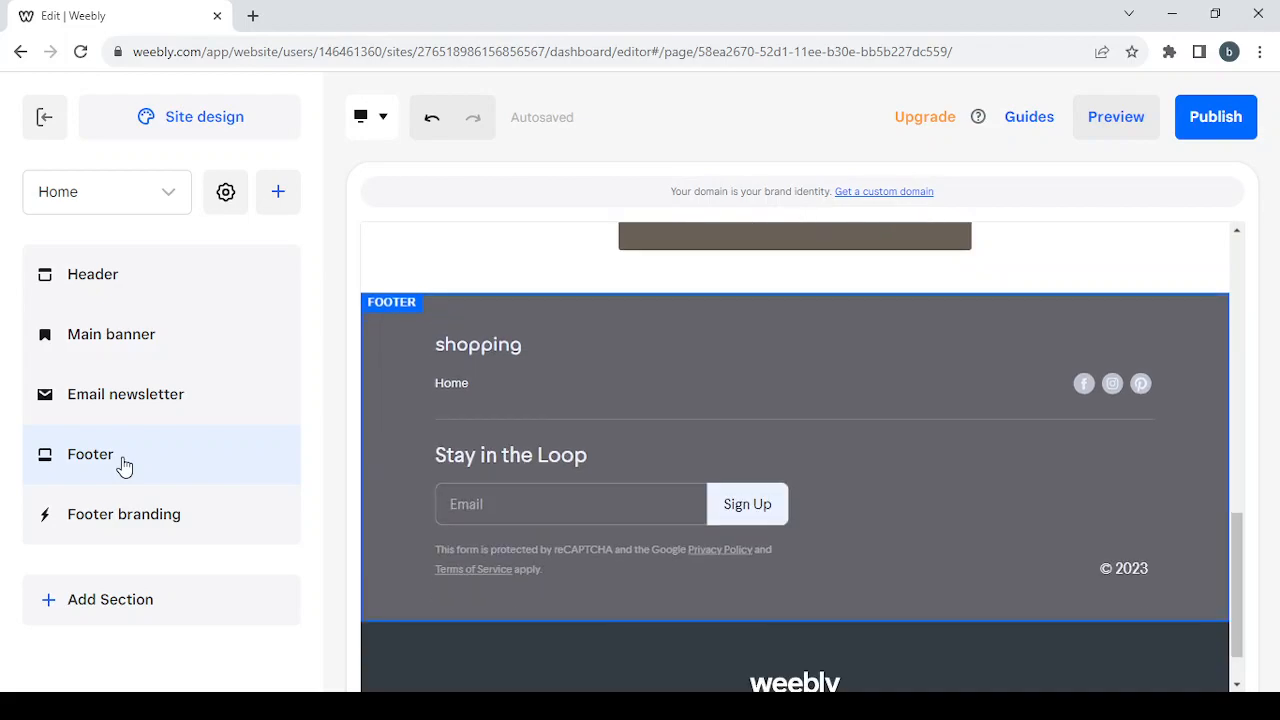